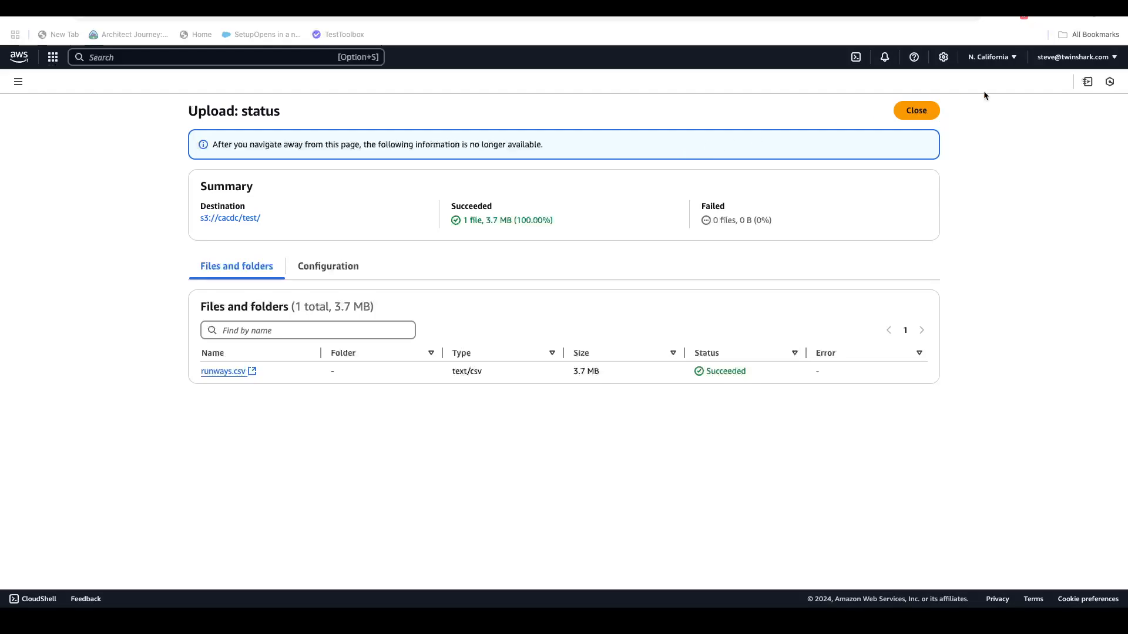
Step: Close the S3 upload status, switch to Salesforce Data Cloud, and start a new data stream with Amazon S3 as its source
left_click(917, 110)
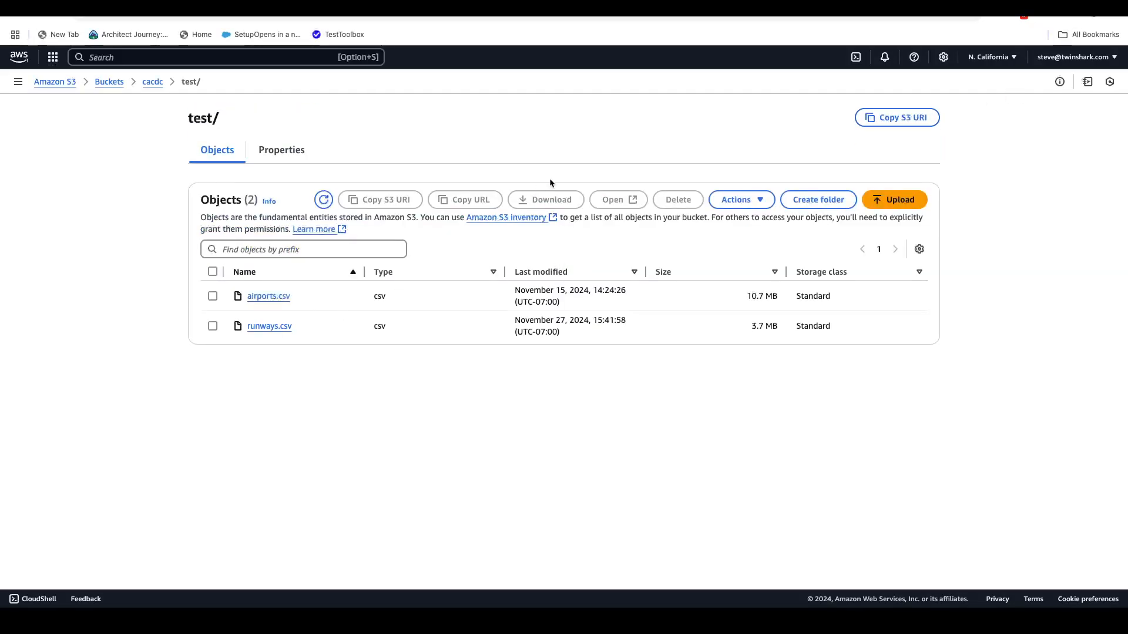
left_click(629, 8)
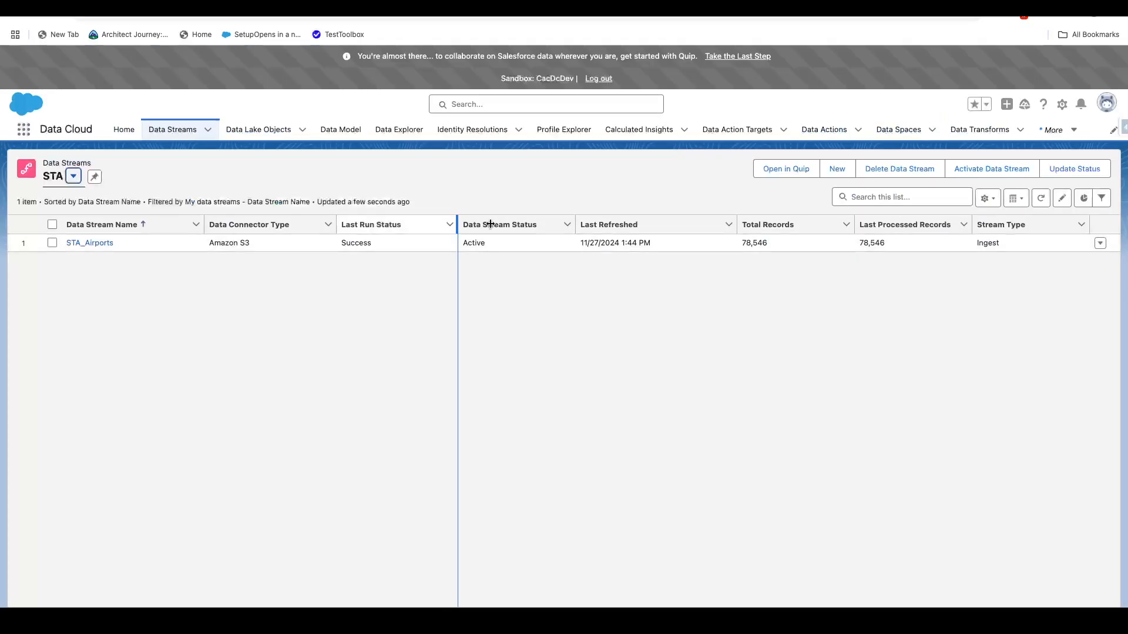
left_click(836, 169)
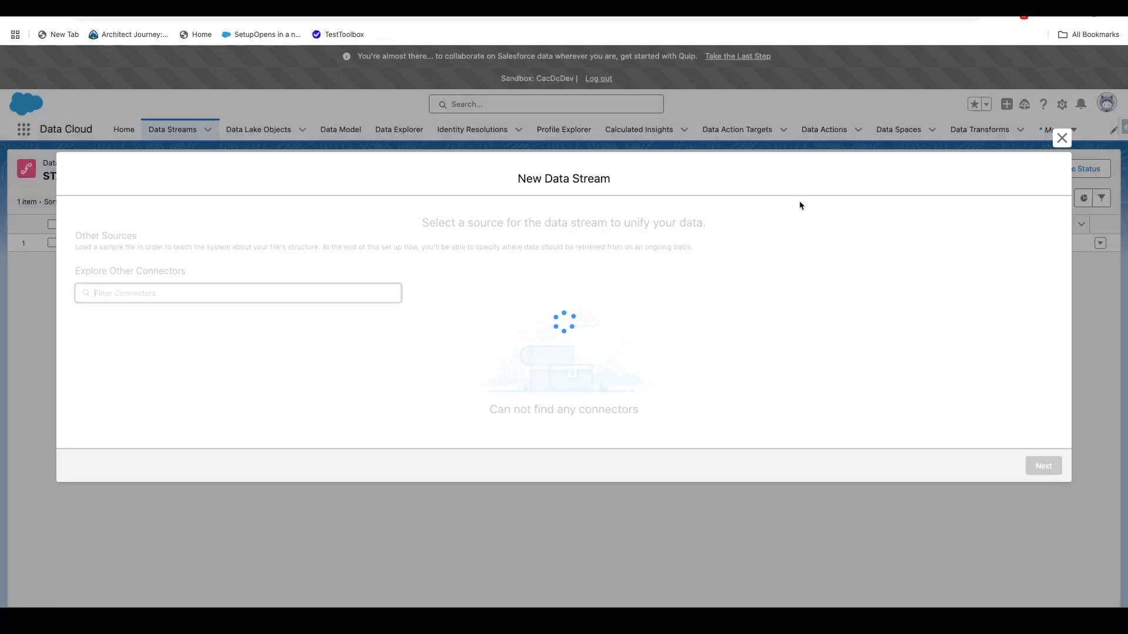
left_click(206, 334)
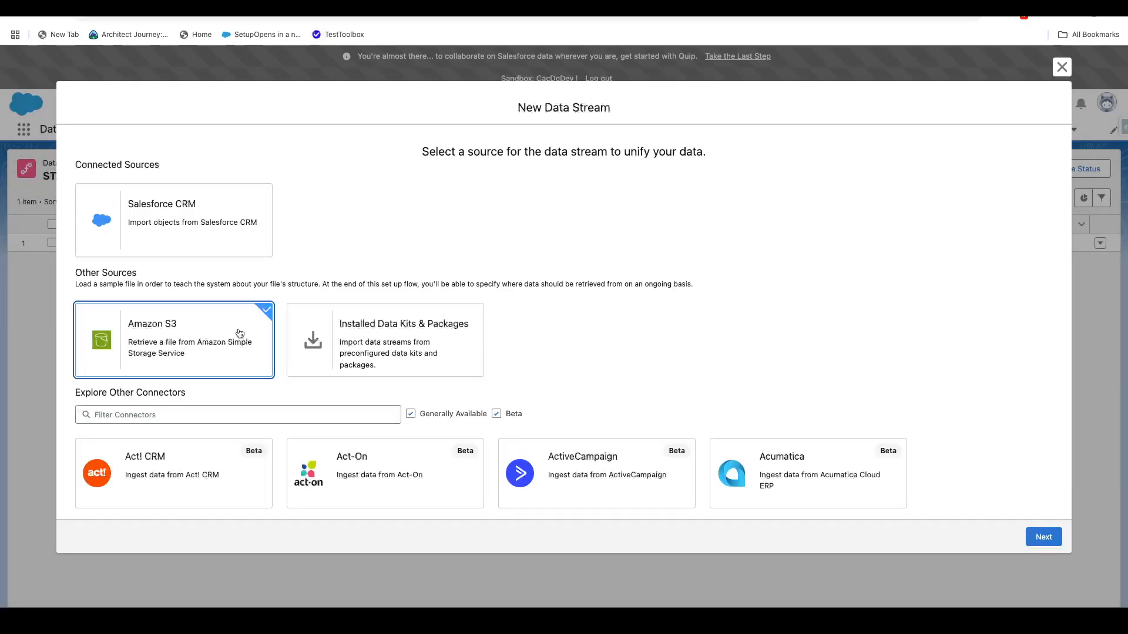
left_click(1026, 539)
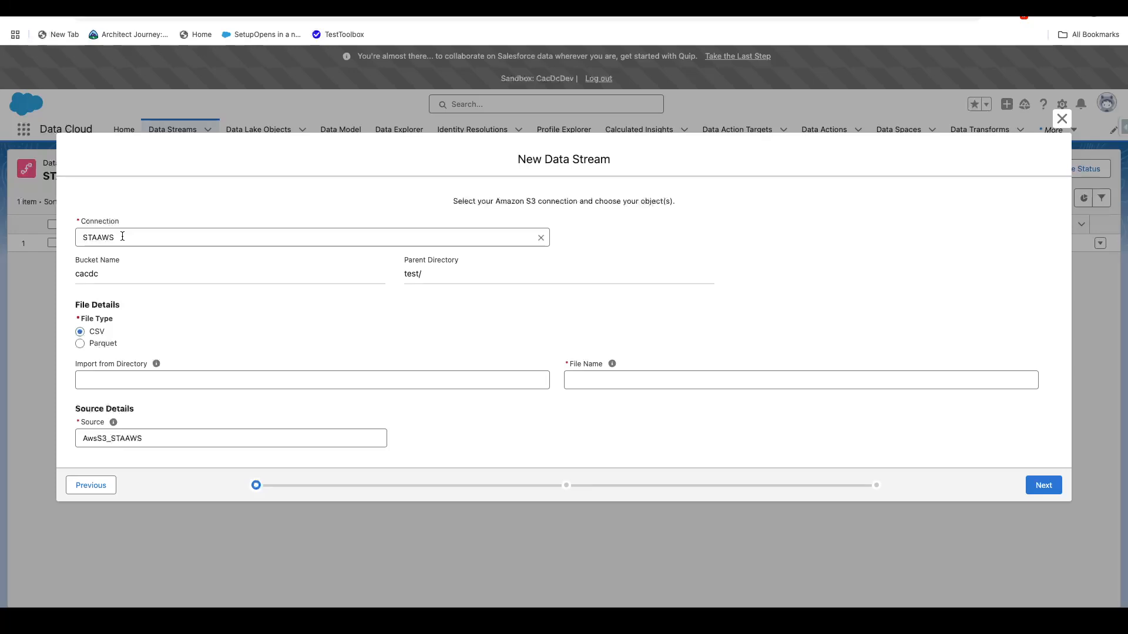
Step: Set the S3 file name to runways.csv and continue to the data lake object configuration
left_click(125, 376)
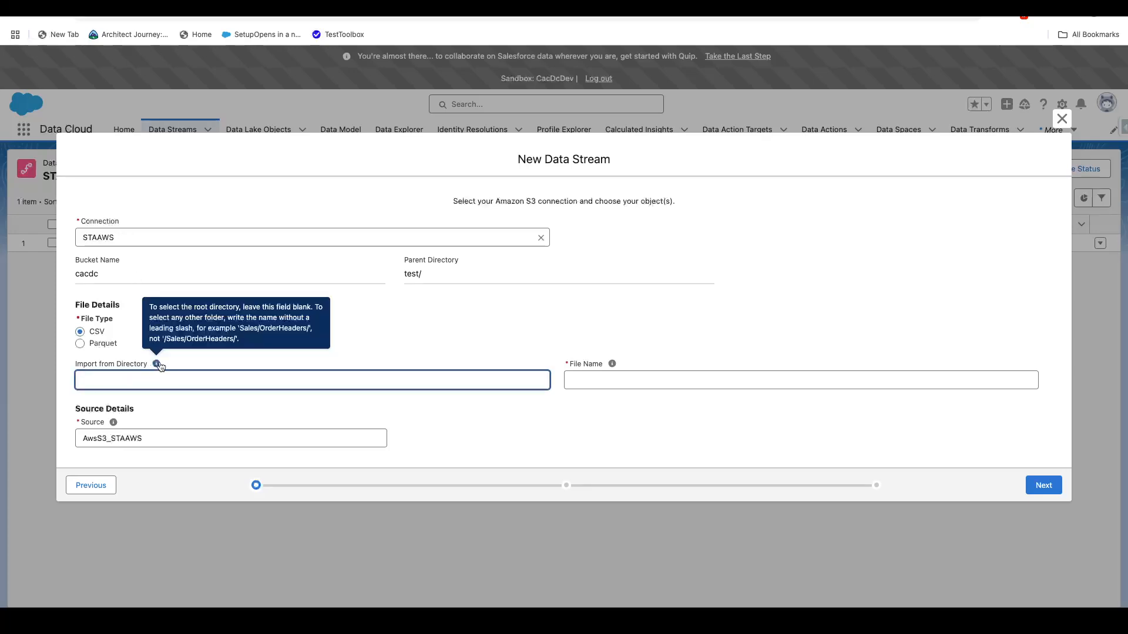
left_click(617, 381)
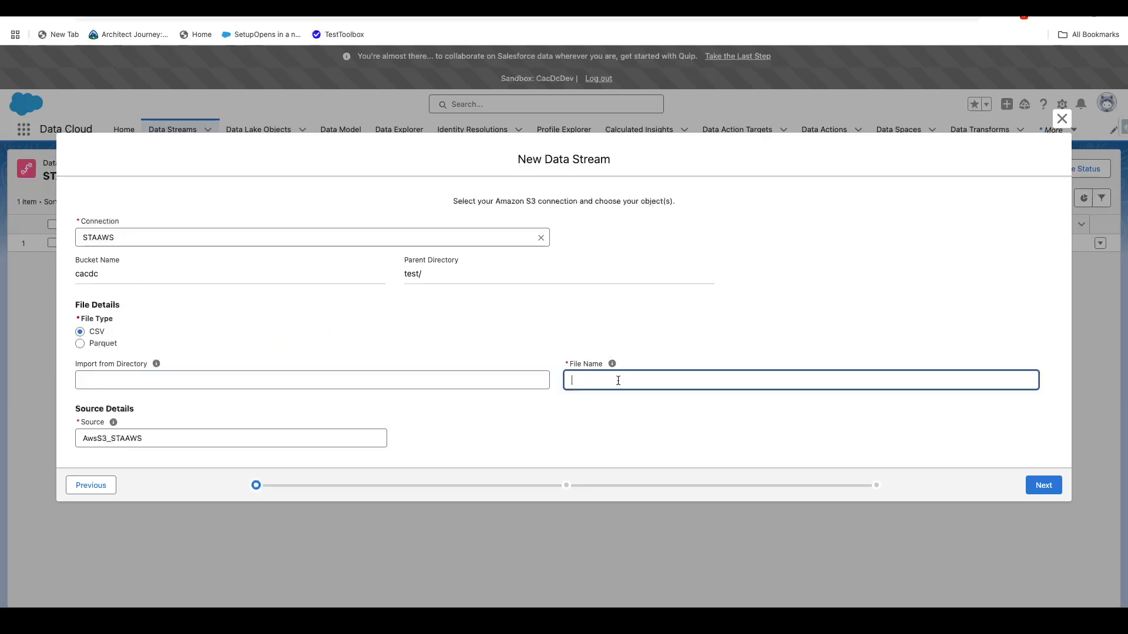
type("runways.csv")
double_click(152, 435)
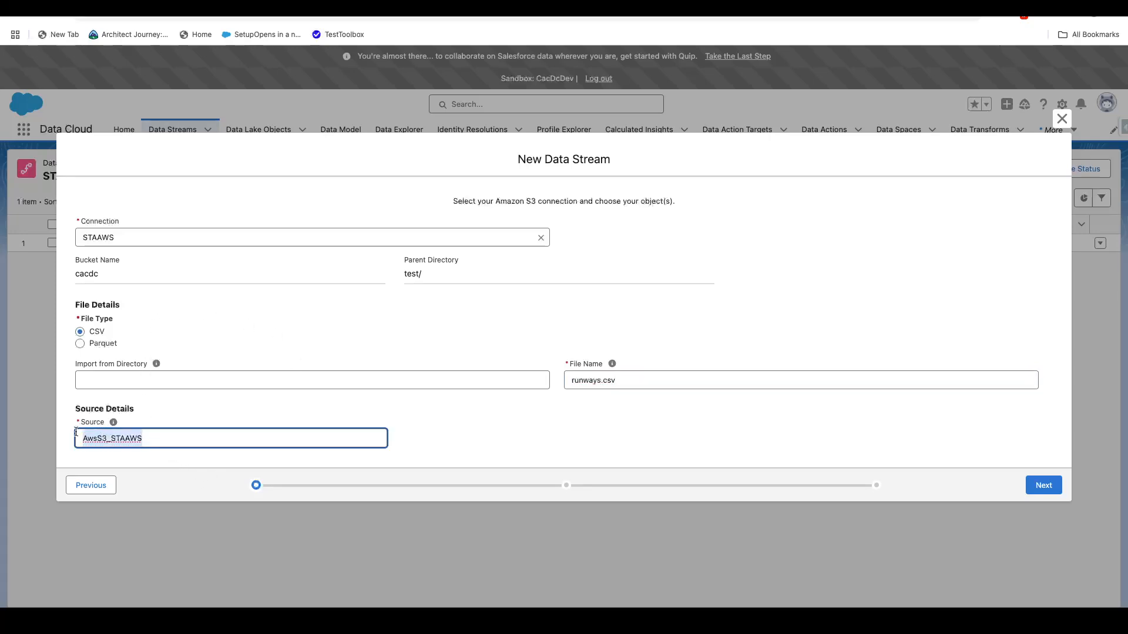
mouse_move(114, 424)
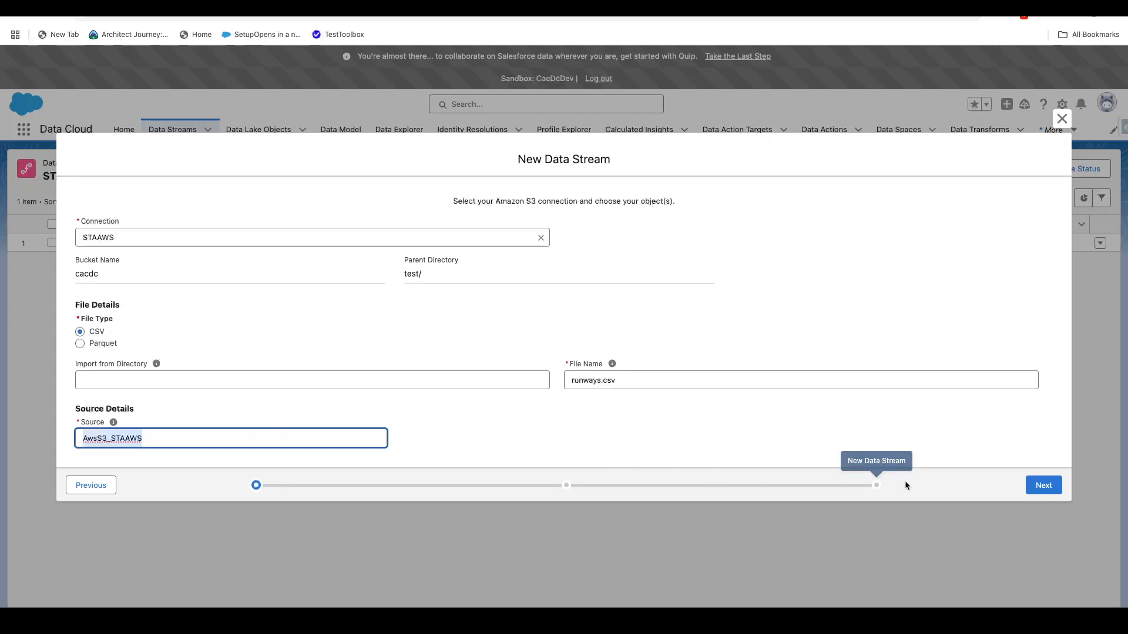
left_click(1043, 485)
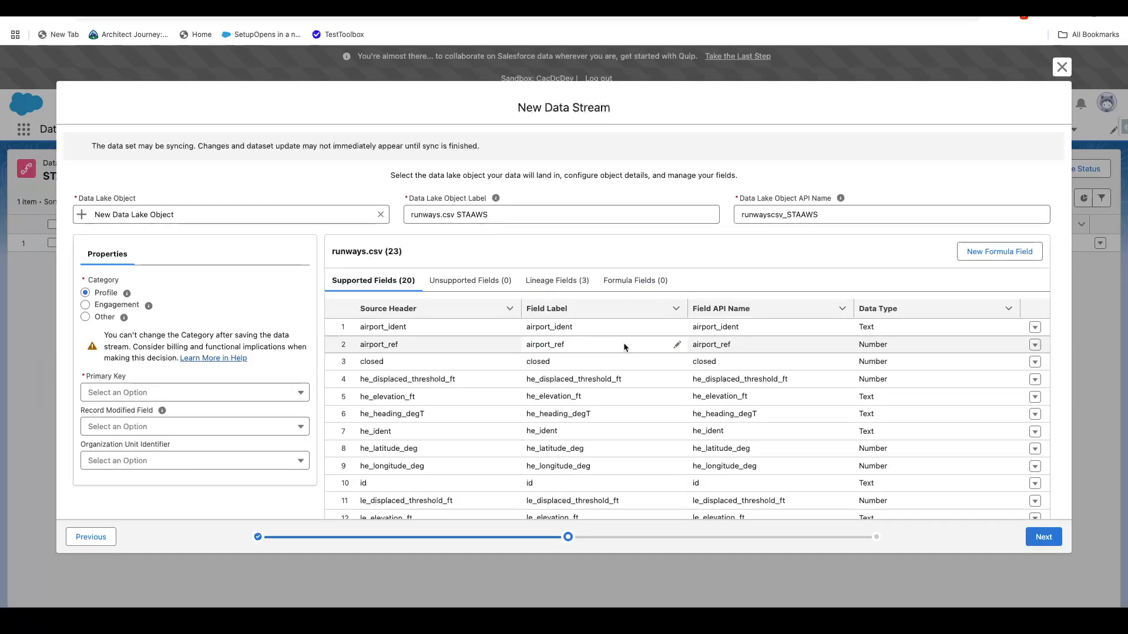
Step: Label the new data lake object STA_Runways
scroll(623, 343, "down", 1)
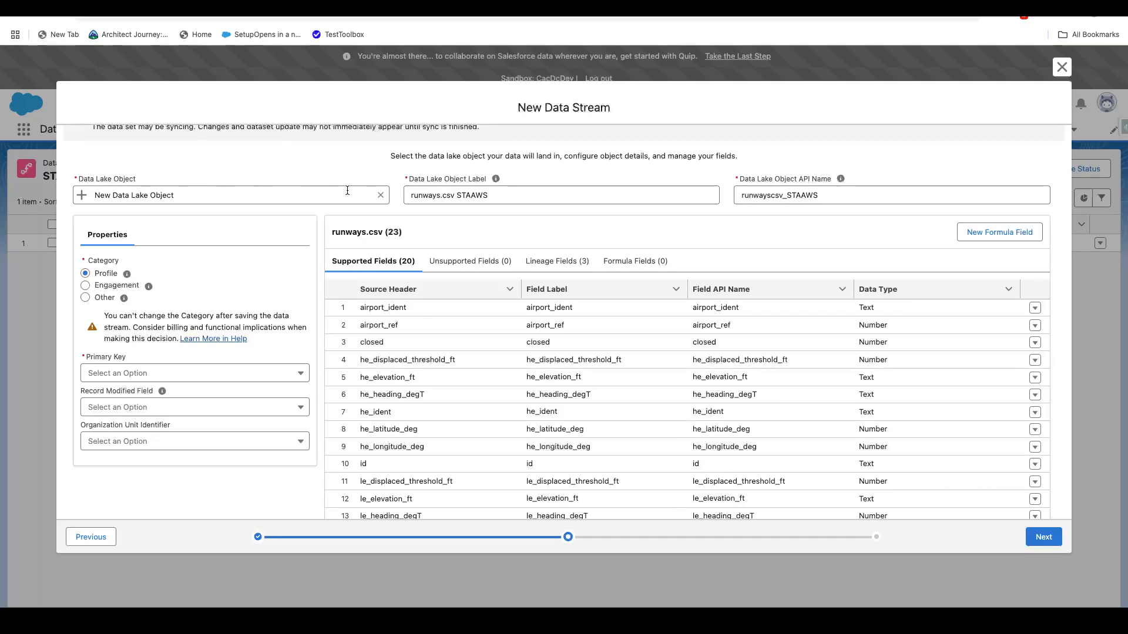
left_click(239, 192)
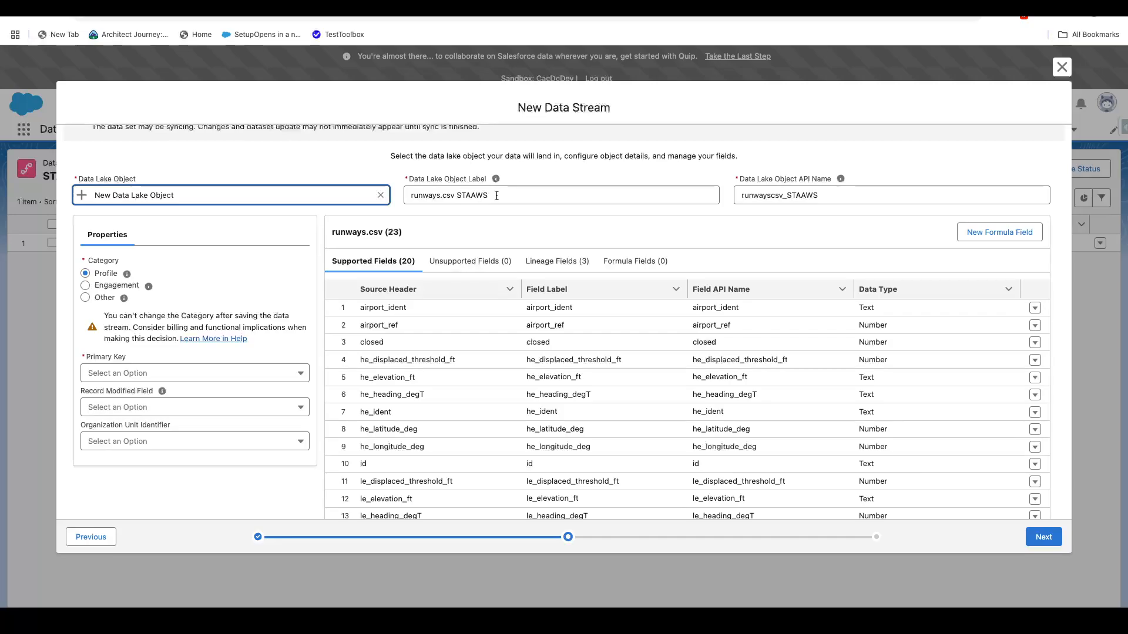
left_click_drag(493, 195, 410, 193)
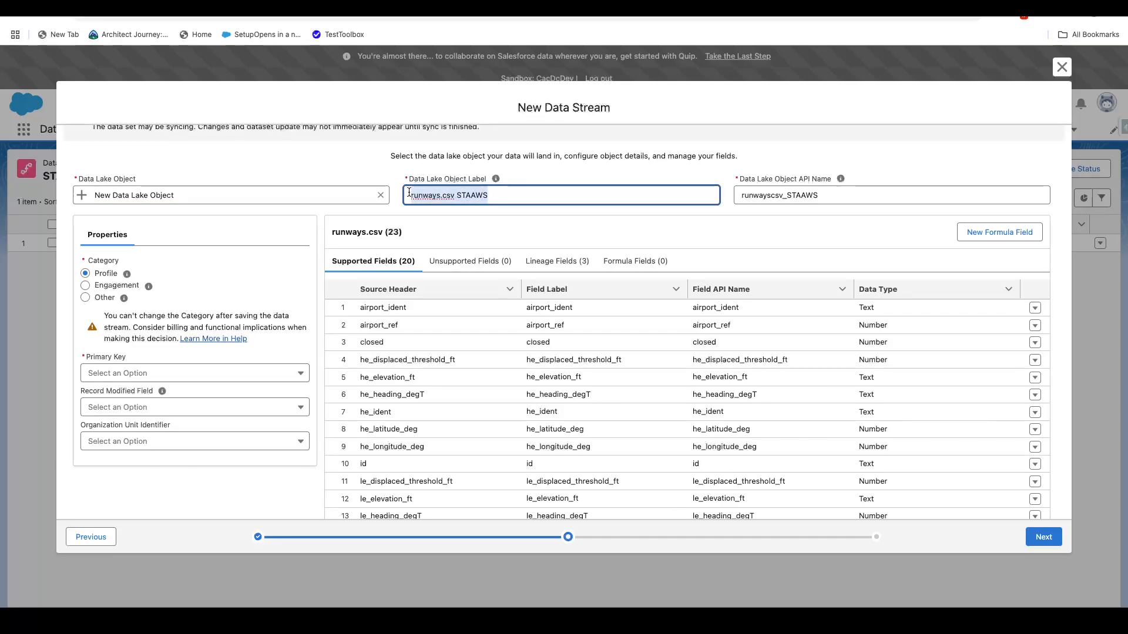
type("STA")
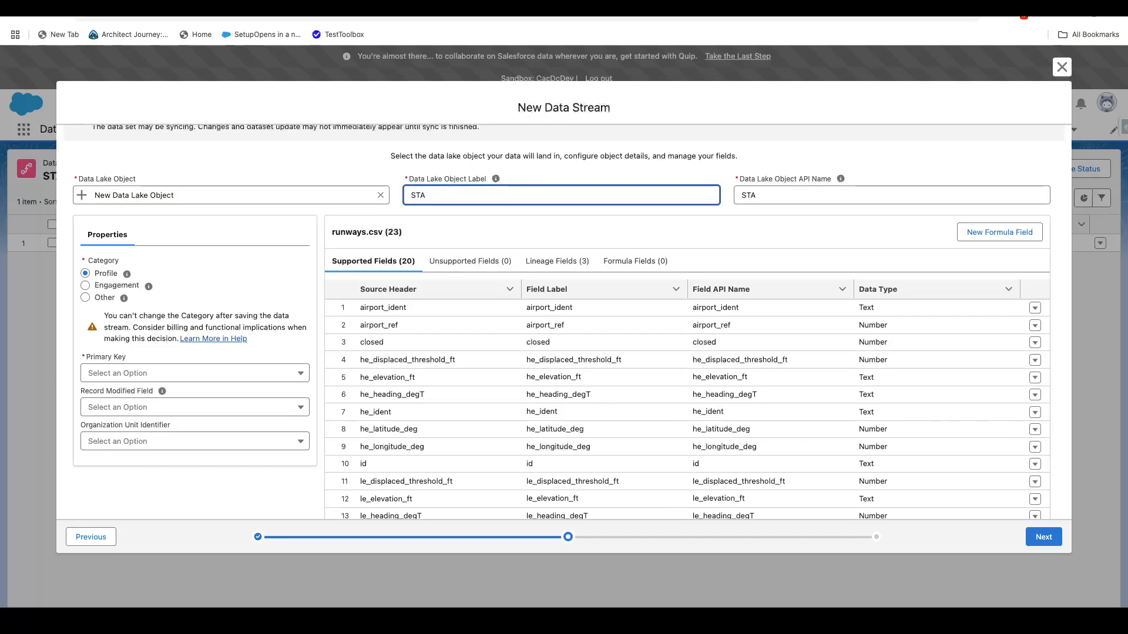
type("_Runways")
Step: Set the data lake object's category to Other and its primary key to id
mouse_move(125, 278)
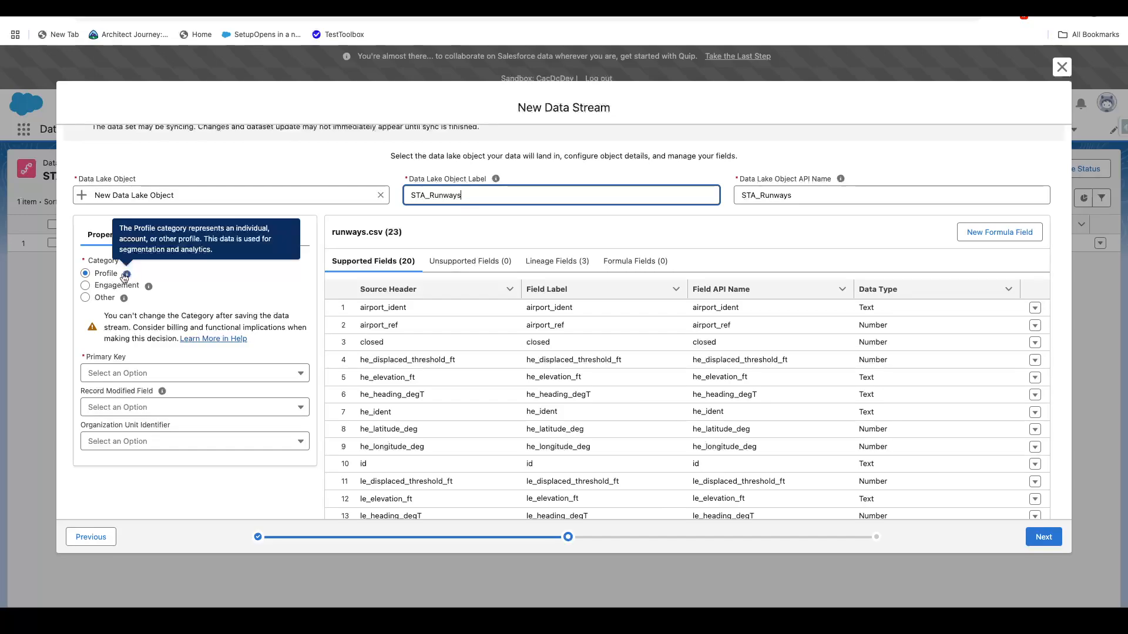
left_click(86, 286)
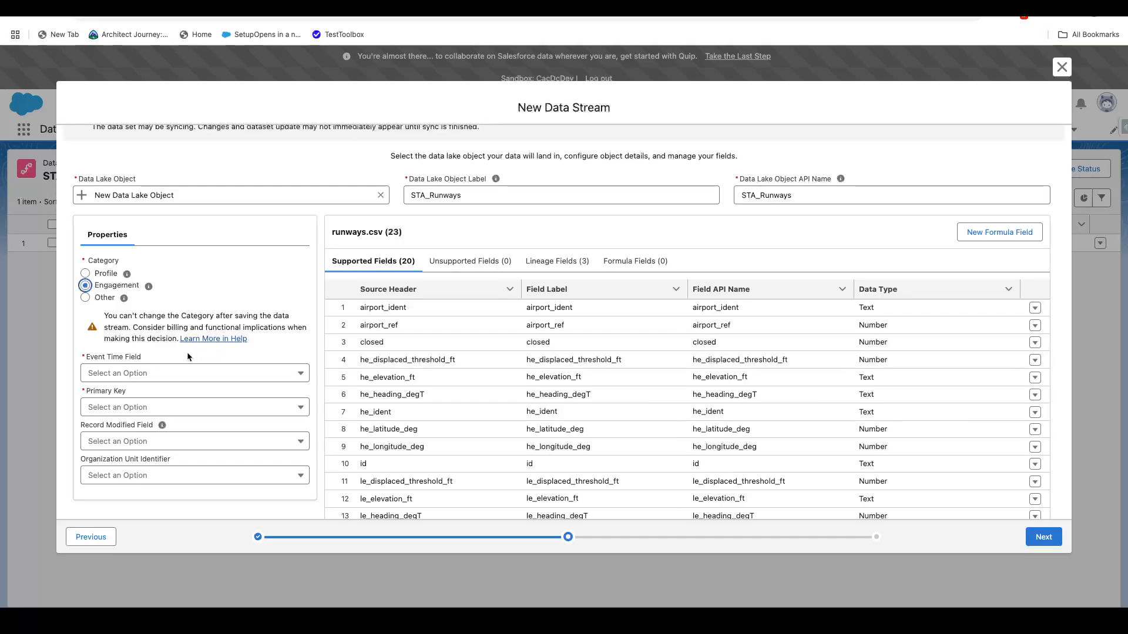
left_click(86, 298)
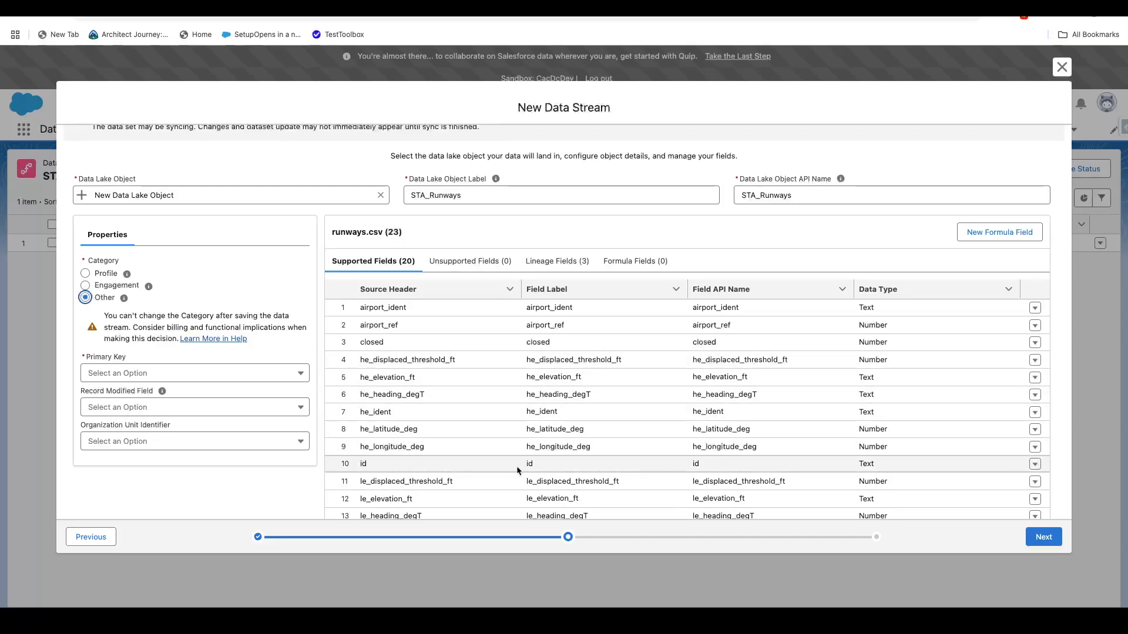
left_click(129, 374)
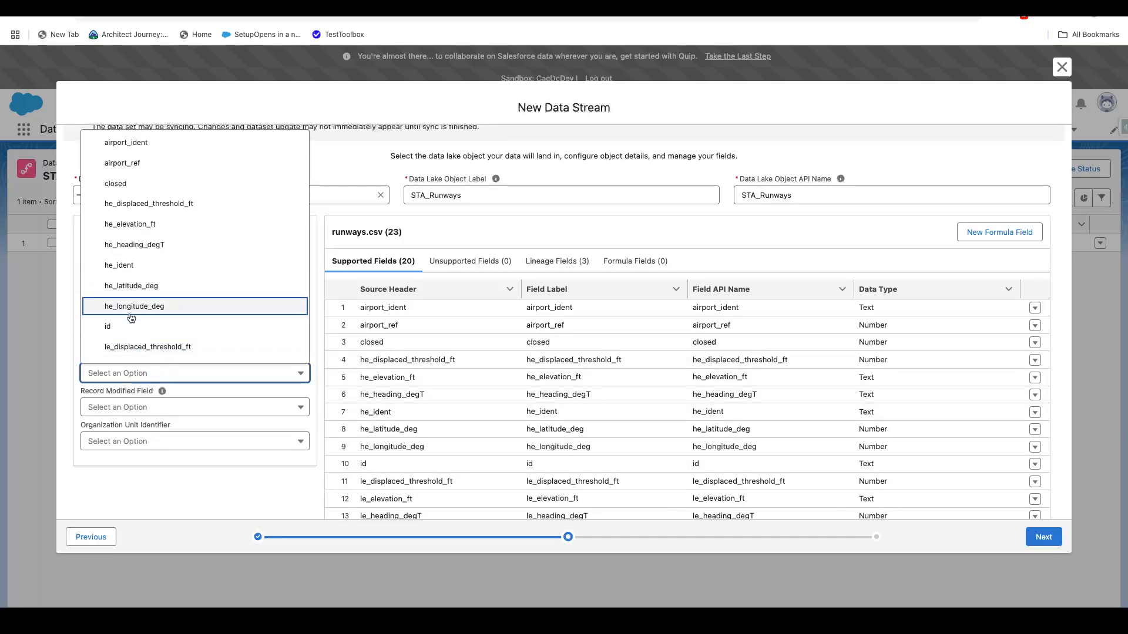
left_click(130, 325)
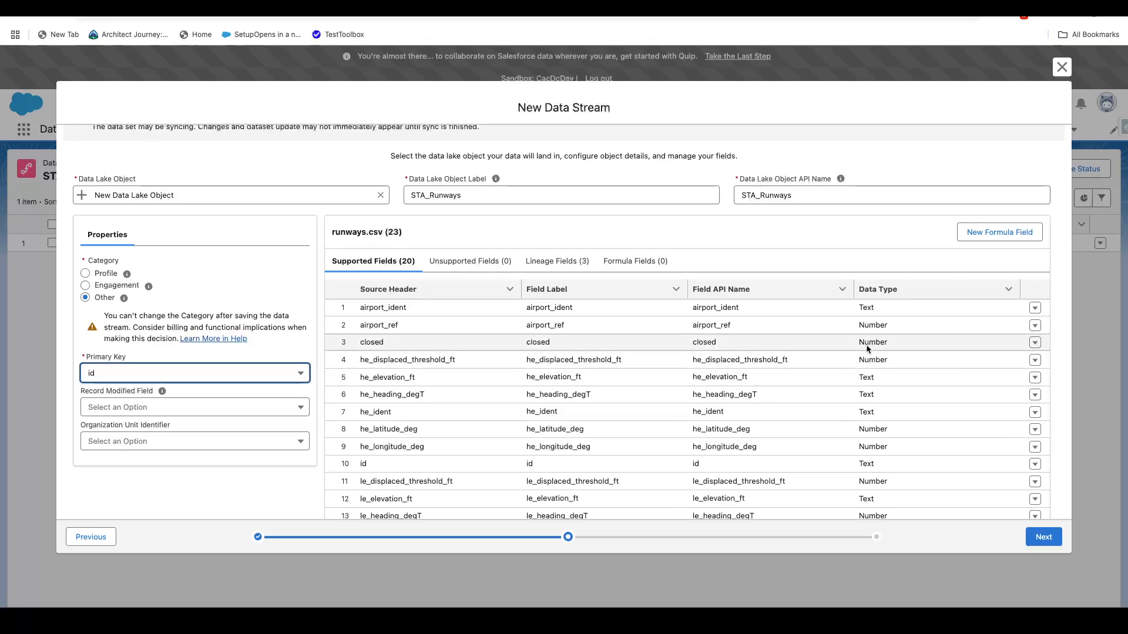
Step: Create a new formula field labelled PKey with the id source attribute in its transformation formula
left_click(993, 235)
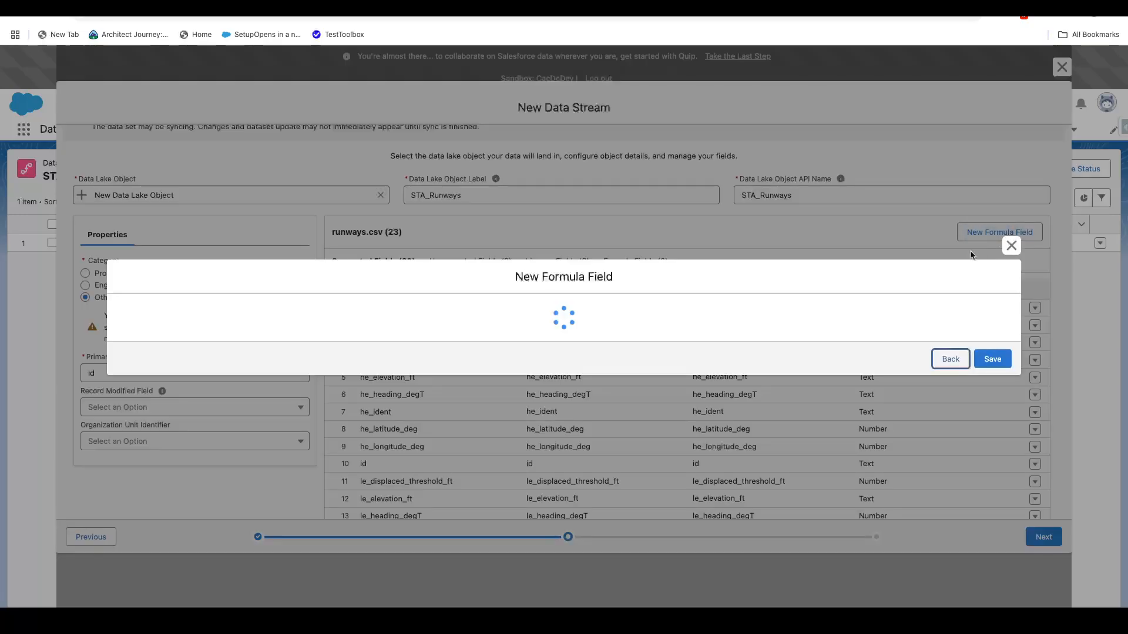
left_click(228, 260)
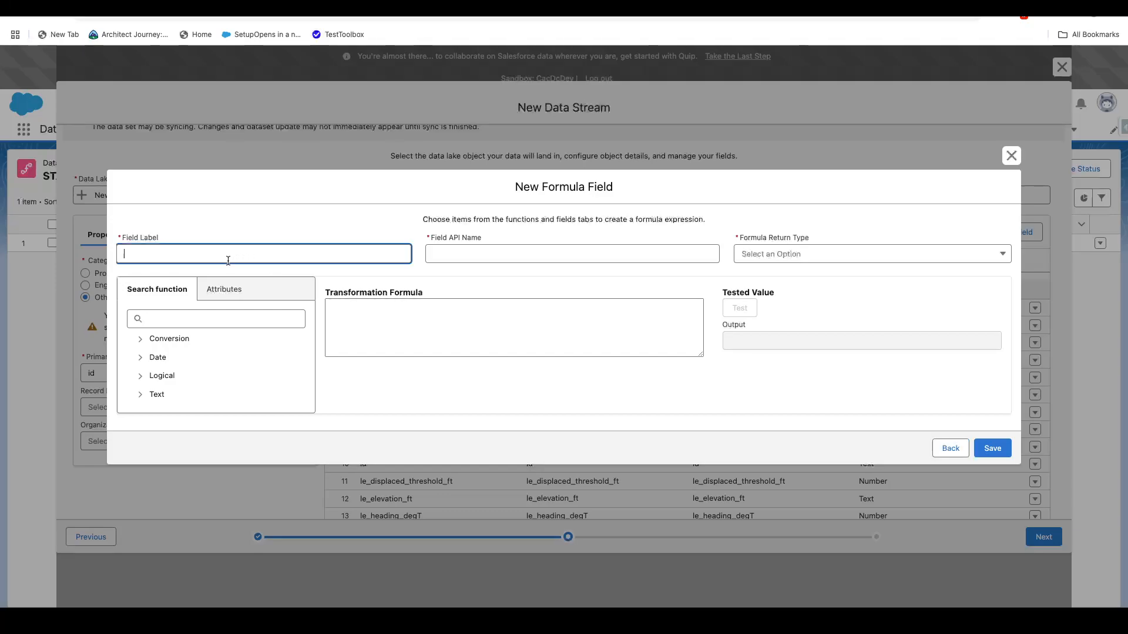
type("PKey")
key("Tab")
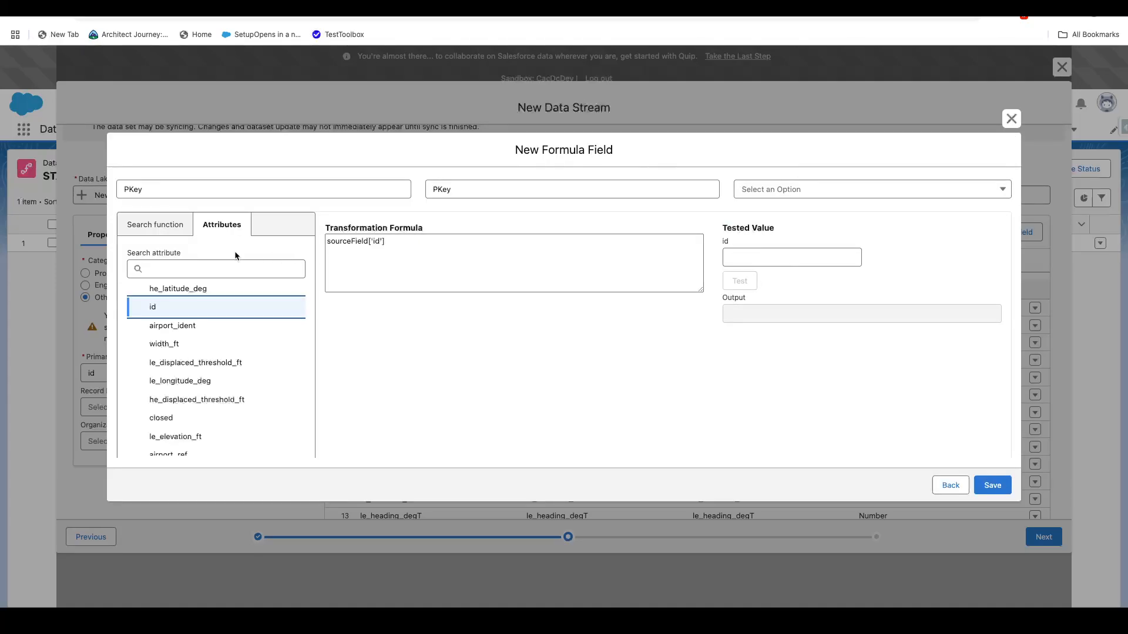
Step: Examine the conversion and text functions and the source attributes available for the PKey formula
left_click(165, 226)
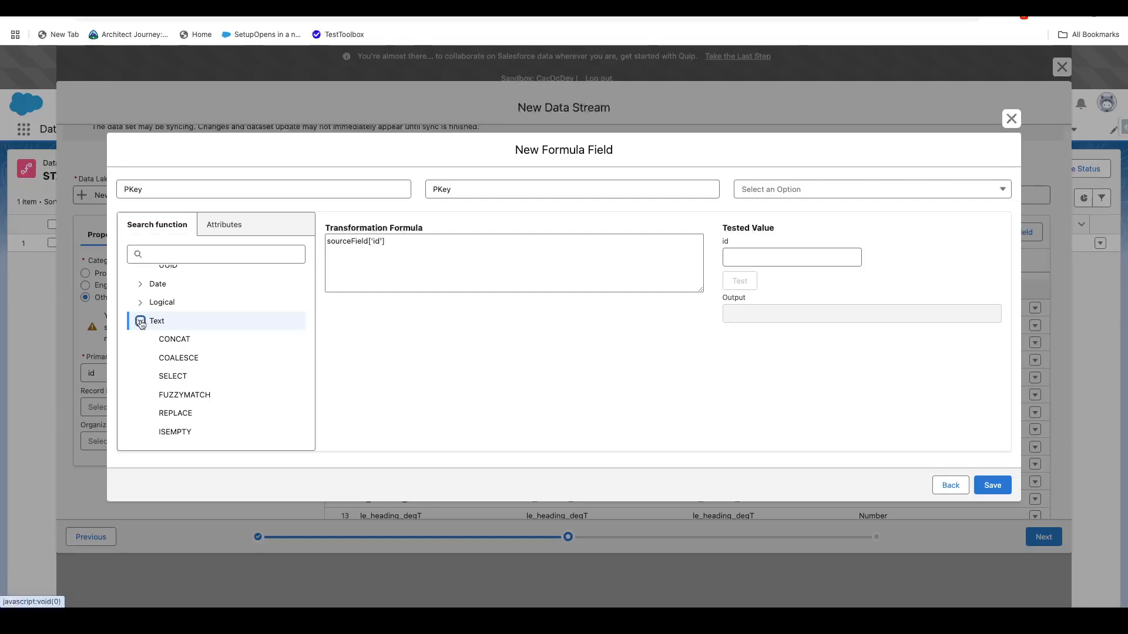
scroll(184, 310, "down", 4)
scroll(181, 312, "up", 2)
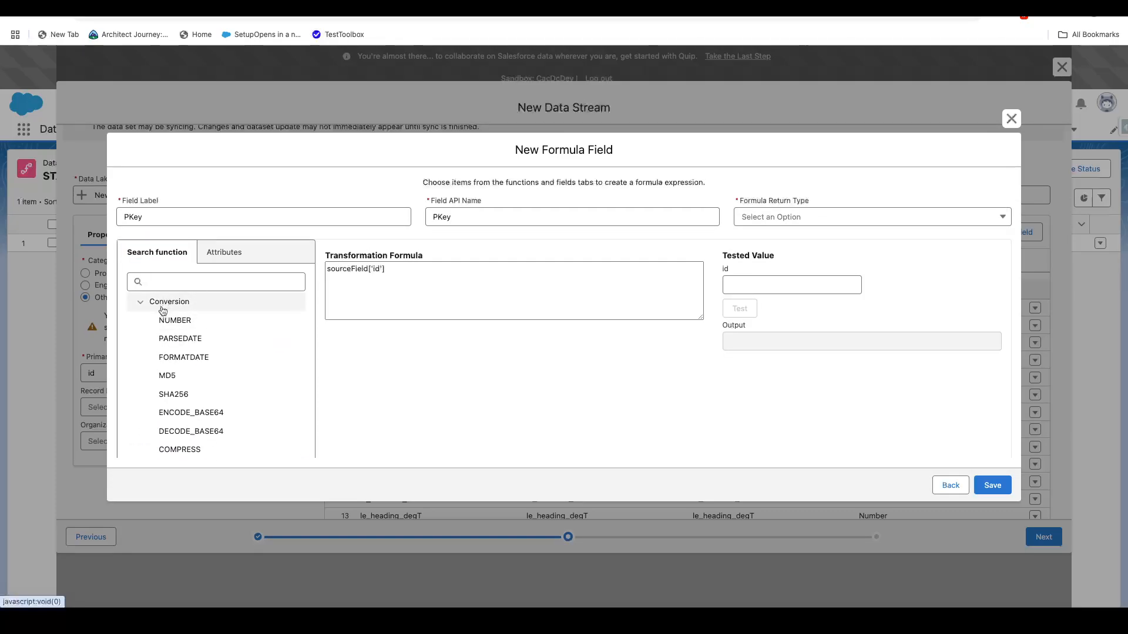
left_click(140, 301)
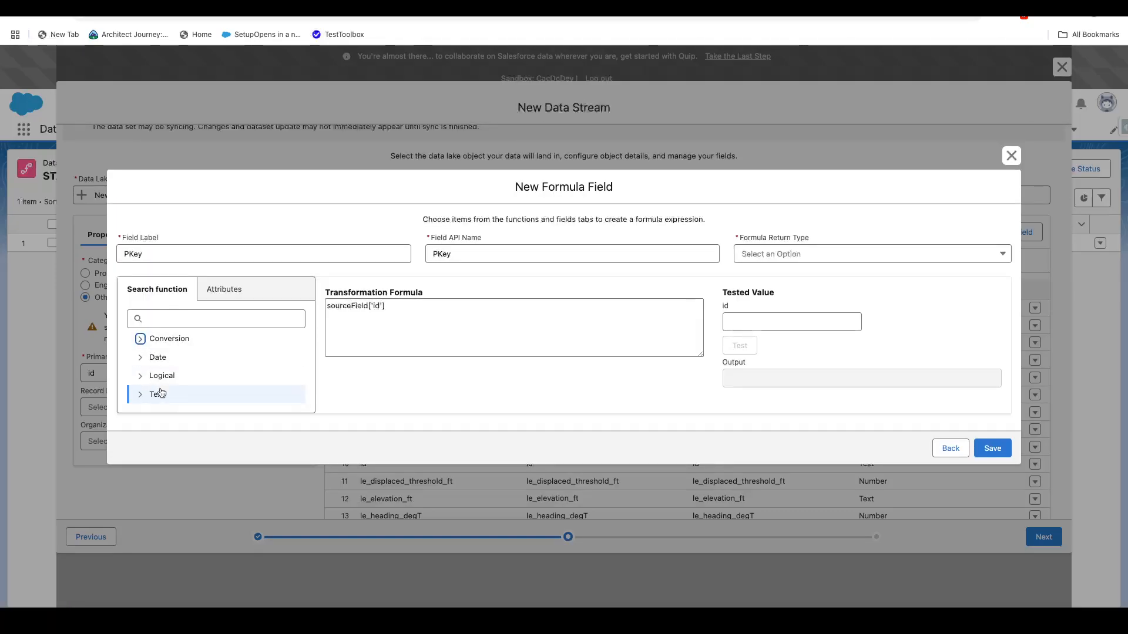
left_click(360, 320)
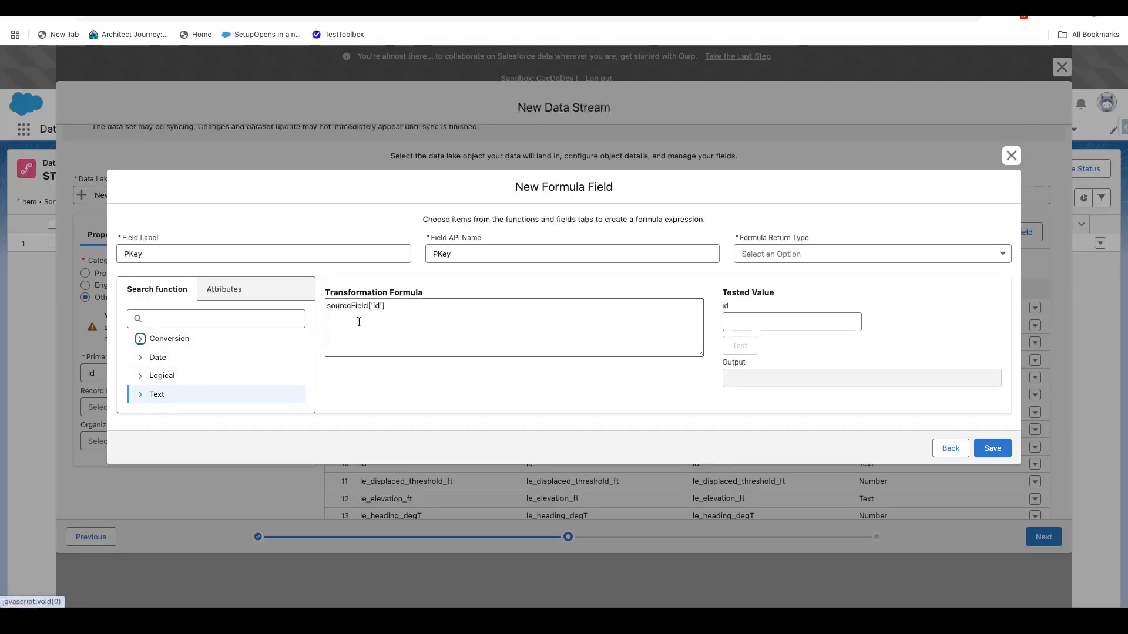
left_click(247, 295)
scroll(196, 372, "down", 5)
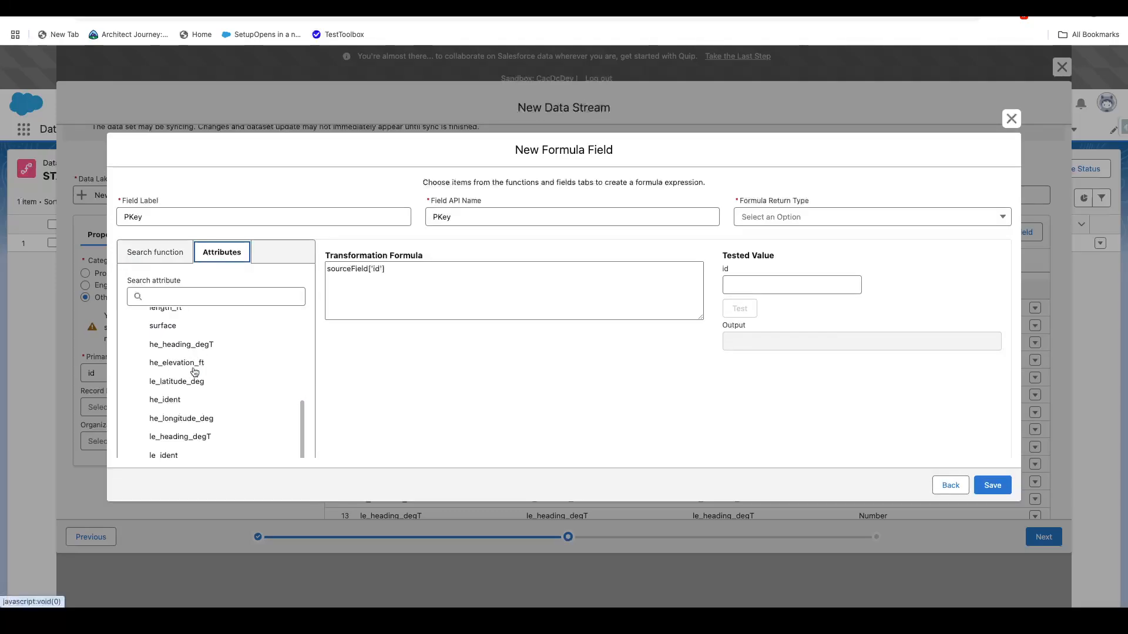
scroll(195, 372, "up", 5)
left_click(153, 334)
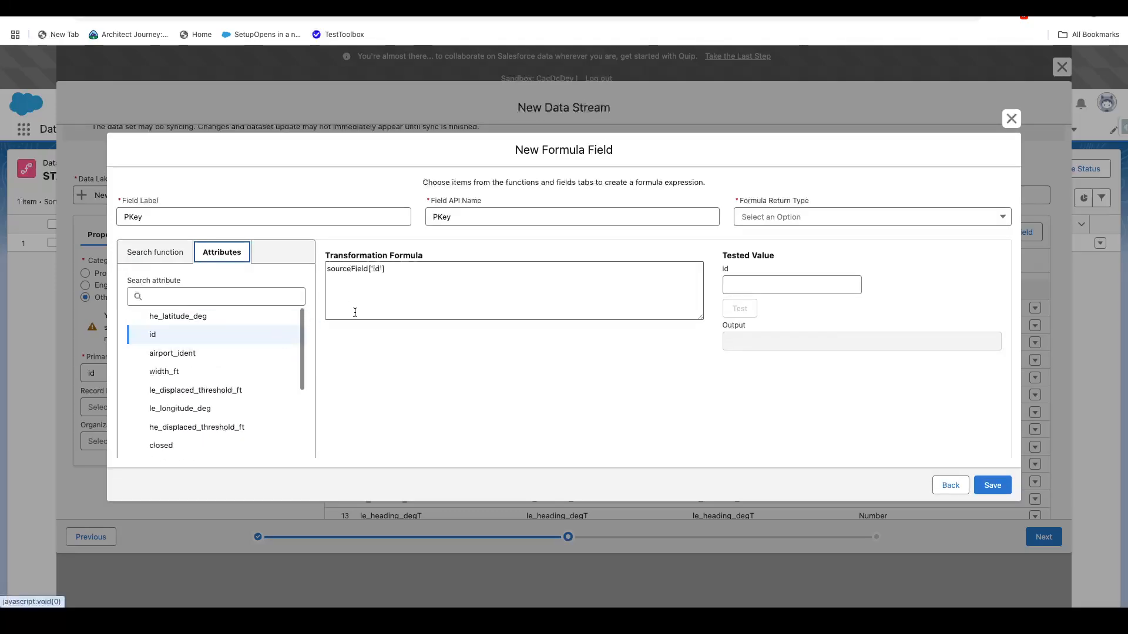
Step: Change the transformation formula to 'AWS_' + sourceField['id'] and test it with an id of 1
left_click(352, 269)
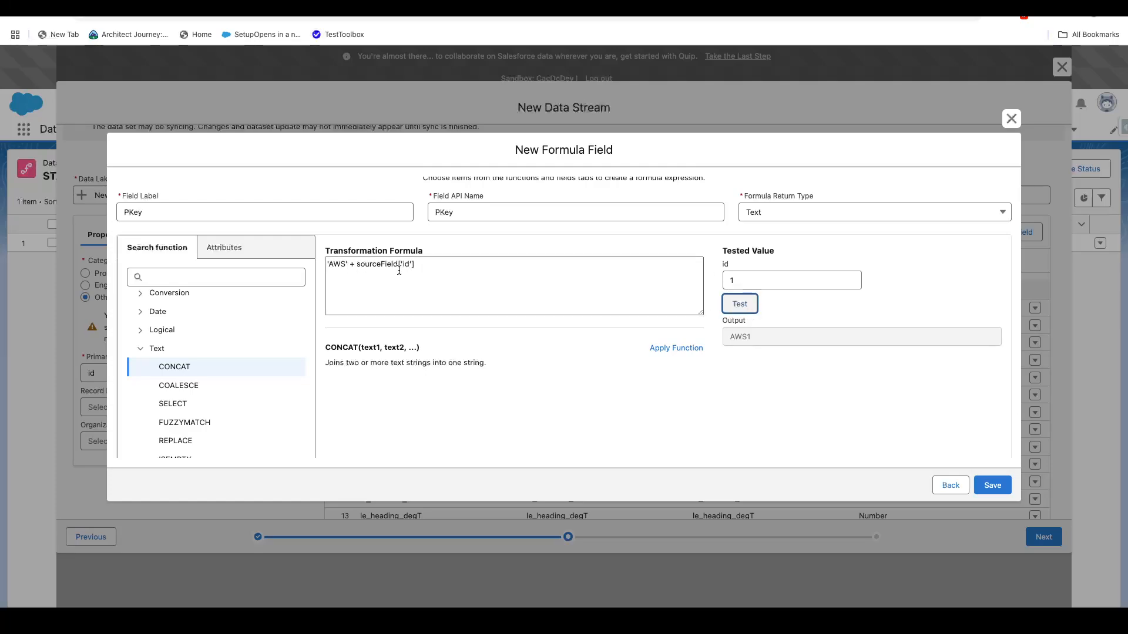
left_click(345, 265)
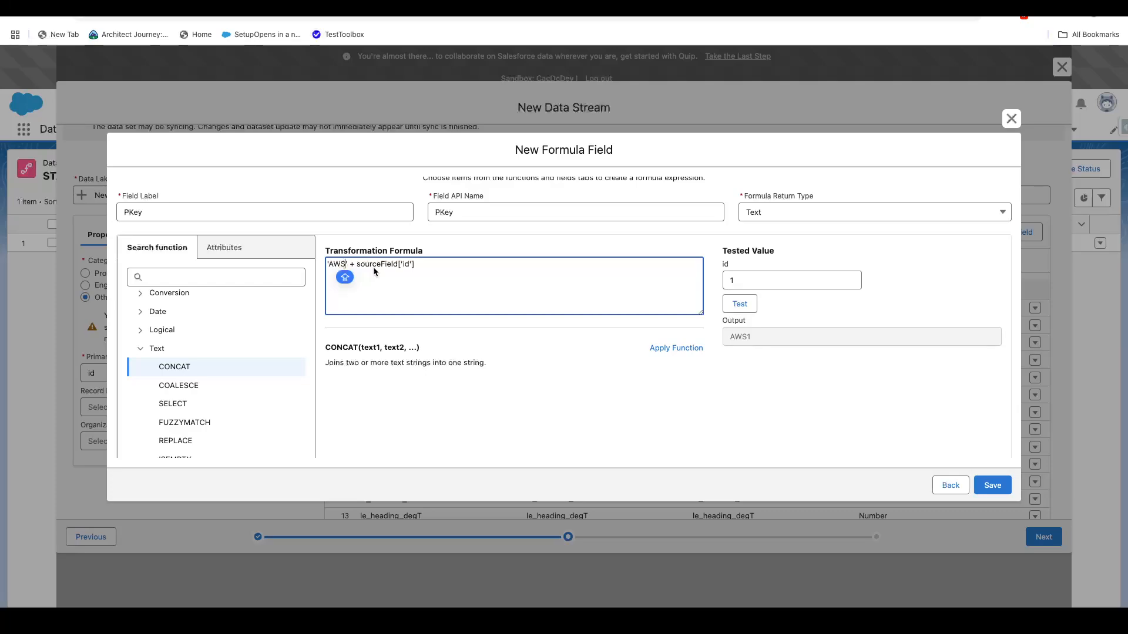
type("_")
left_click(749, 305)
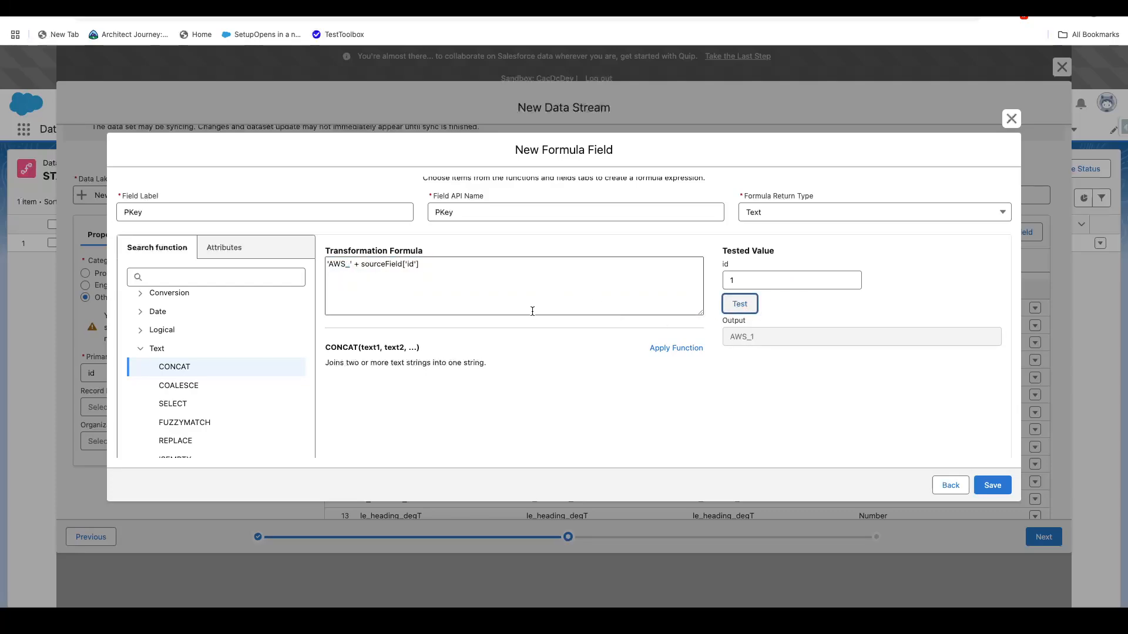
Step: Check the available attributes and functions again, and choose Text as the PKey formula's return type
left_click(241, 247)
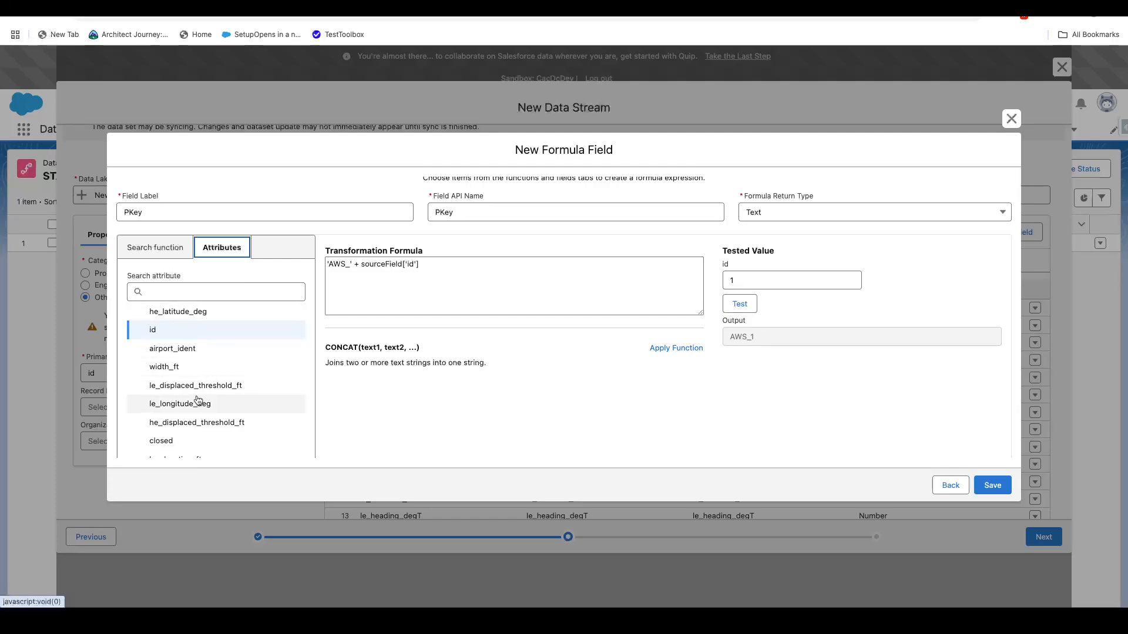
left_click(156, 254)
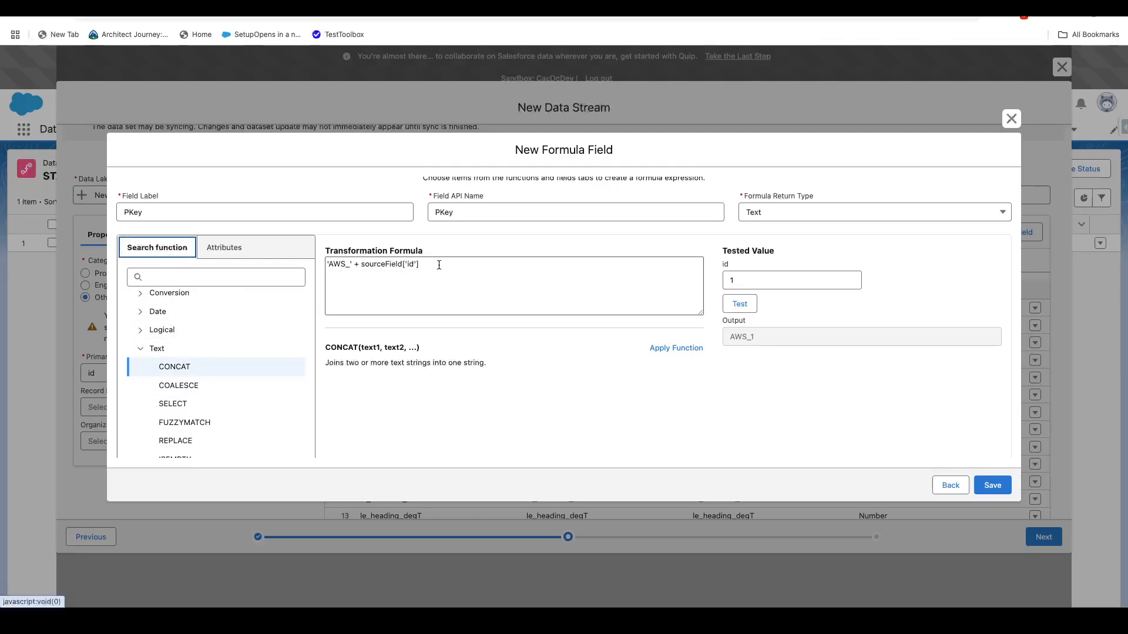
left_click(781, 212)
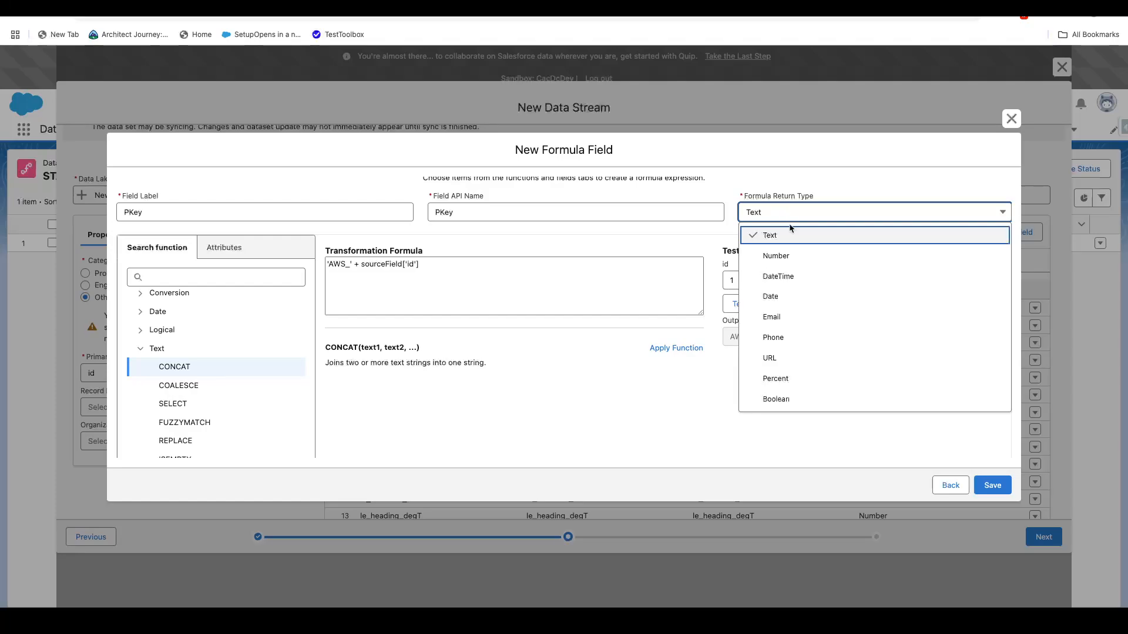
left_click(789, 234)
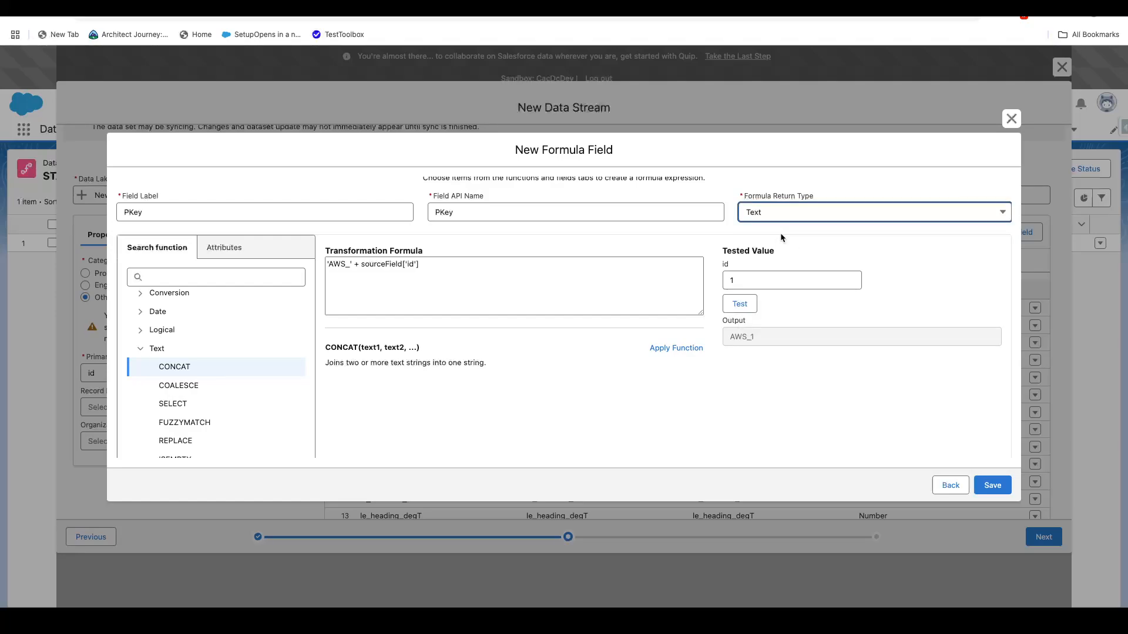
Step: Test the PKey transformation formula with an id of 2
left_click(750, 280)
key("BackSpace")
type("2")
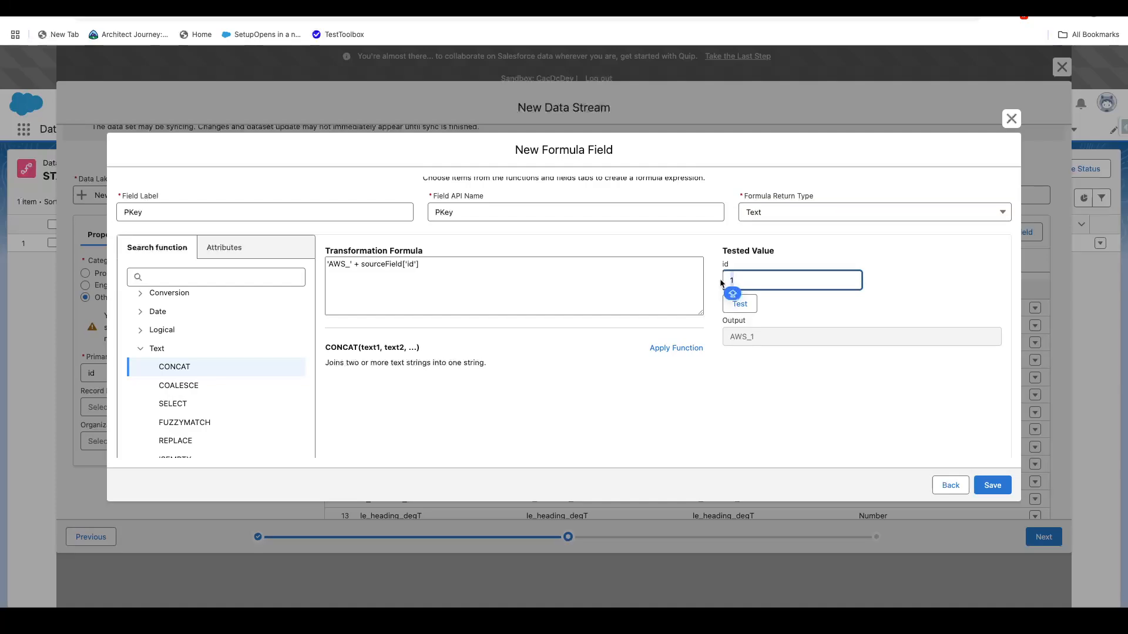
left_click(754, 312)
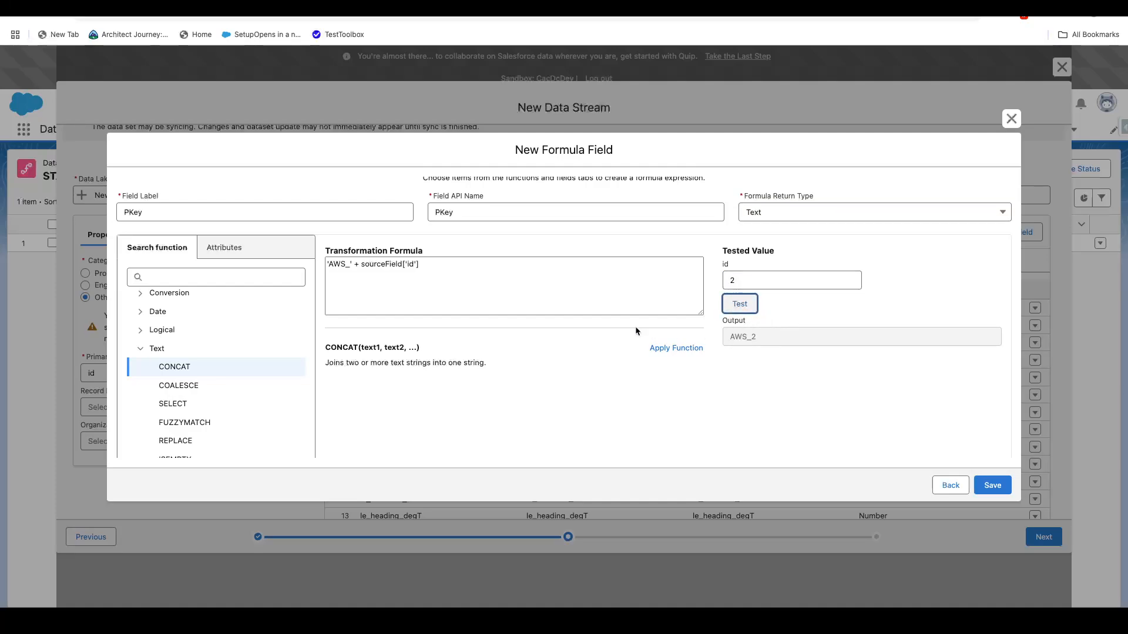
Step: Rewrite the transformation formula as CONCAT( 'AWS_' , sourceField['id']) and test it with the same id
left_click(355, 266)
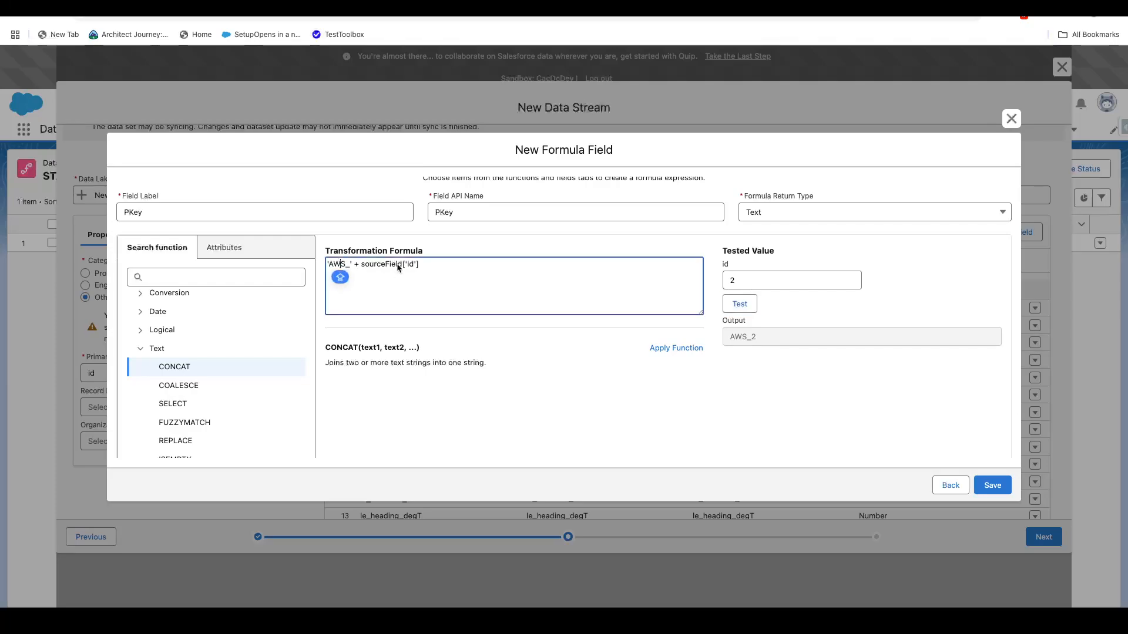
key("Left")
key("Left")
key("Left")
type("CONCAT(")
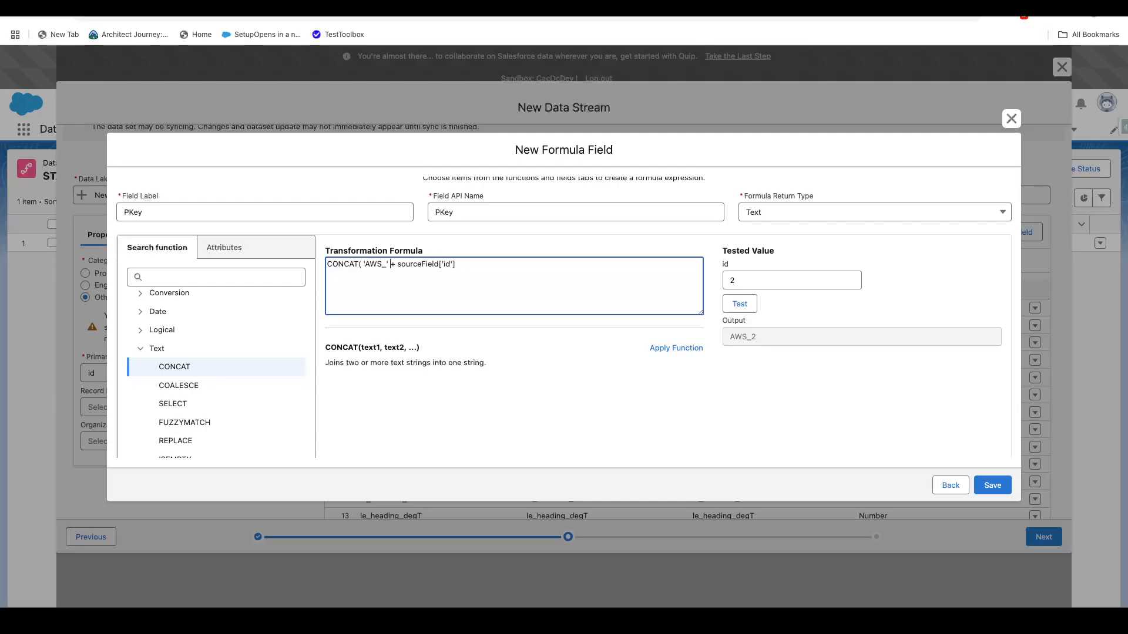
key("Delete")
type(",")
type(")")
left_click(737, 304)
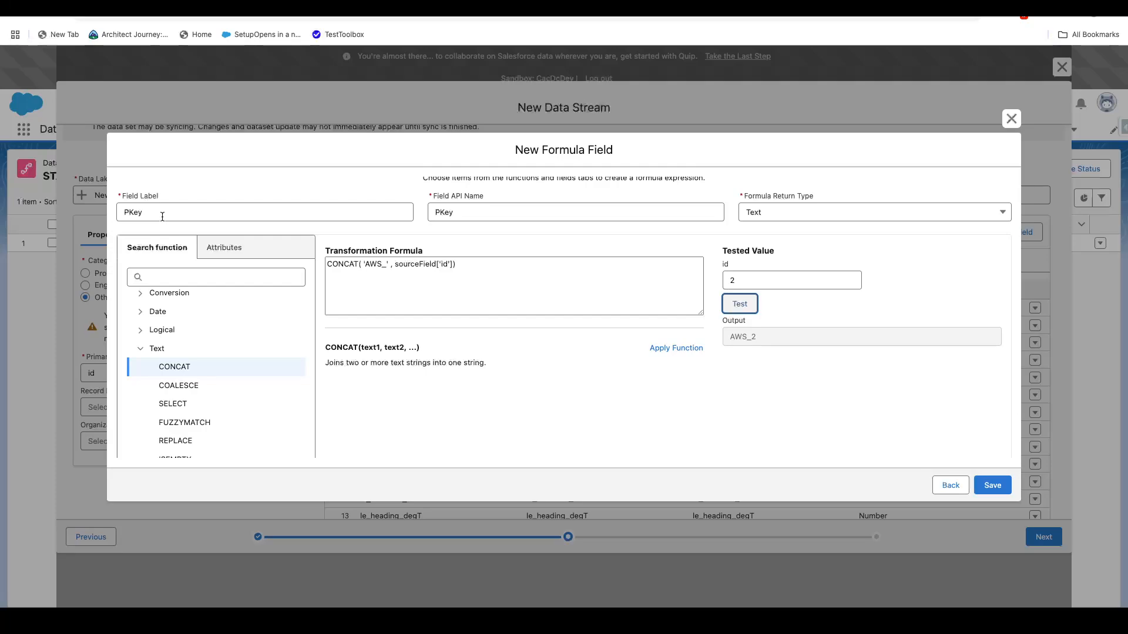
Step: Check the formula return type choices and save the PKey formula field
left_click(769, 211)
left_click(745, 197)
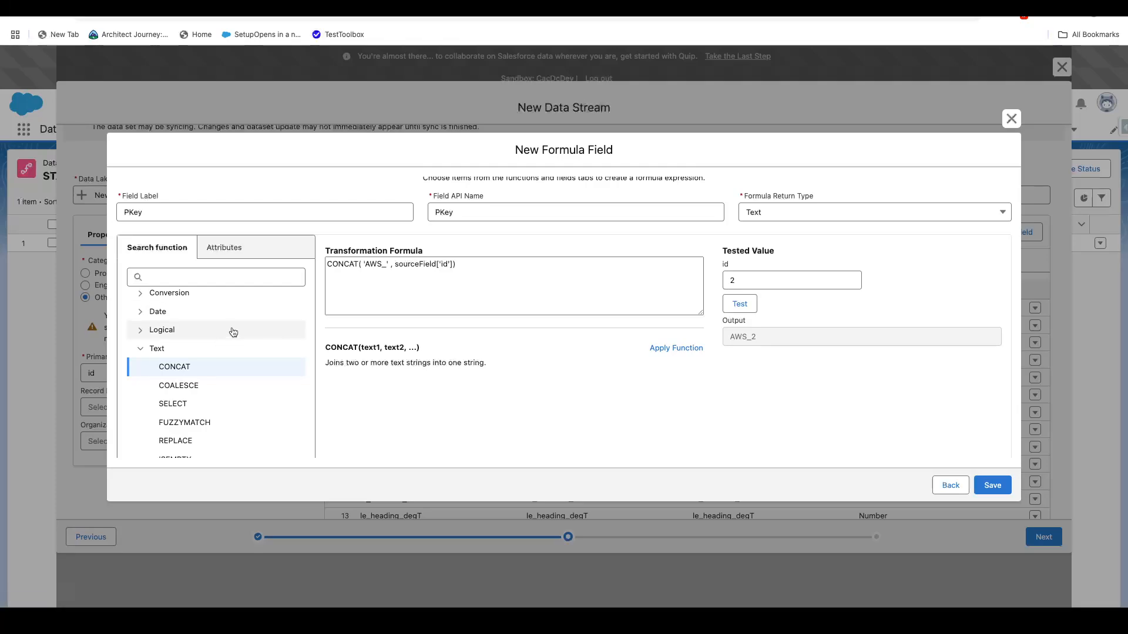
scroll(206, 320, "up", 1)
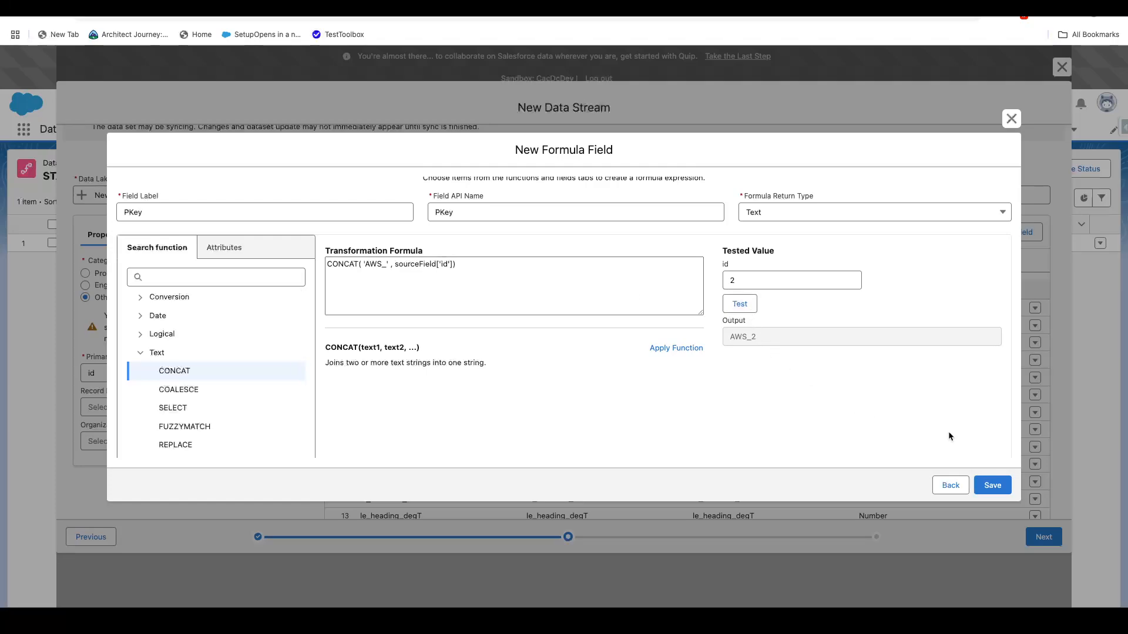
left_click(997, 483)
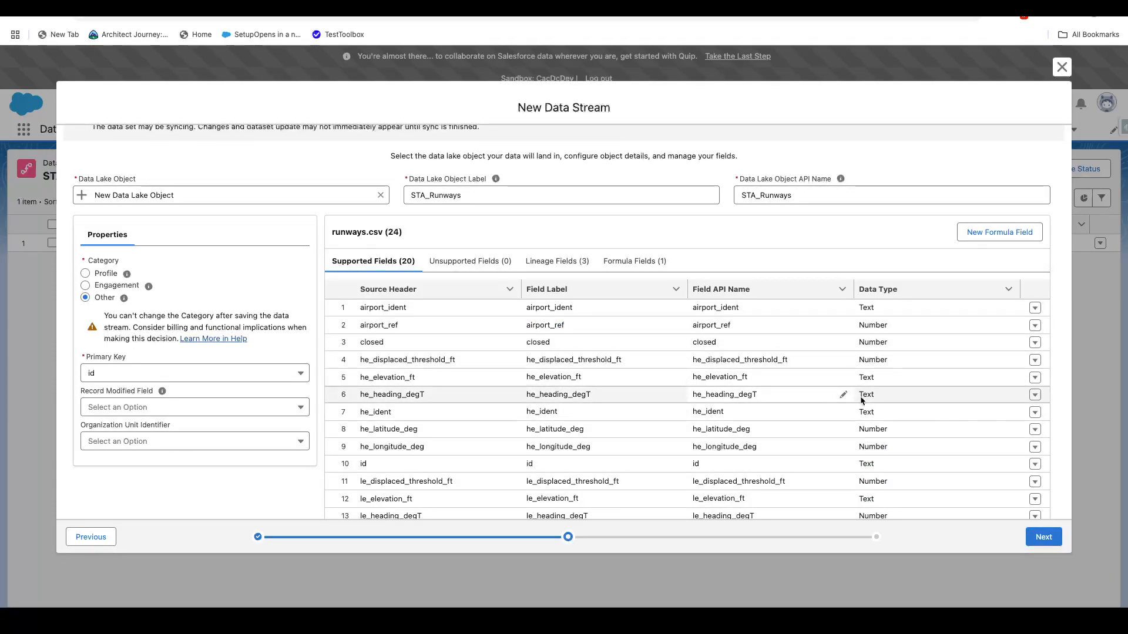
Step: Examine the supported, unsupported, lineage and formula fields of runways.csv
scroll(738, 403, "down", 3)
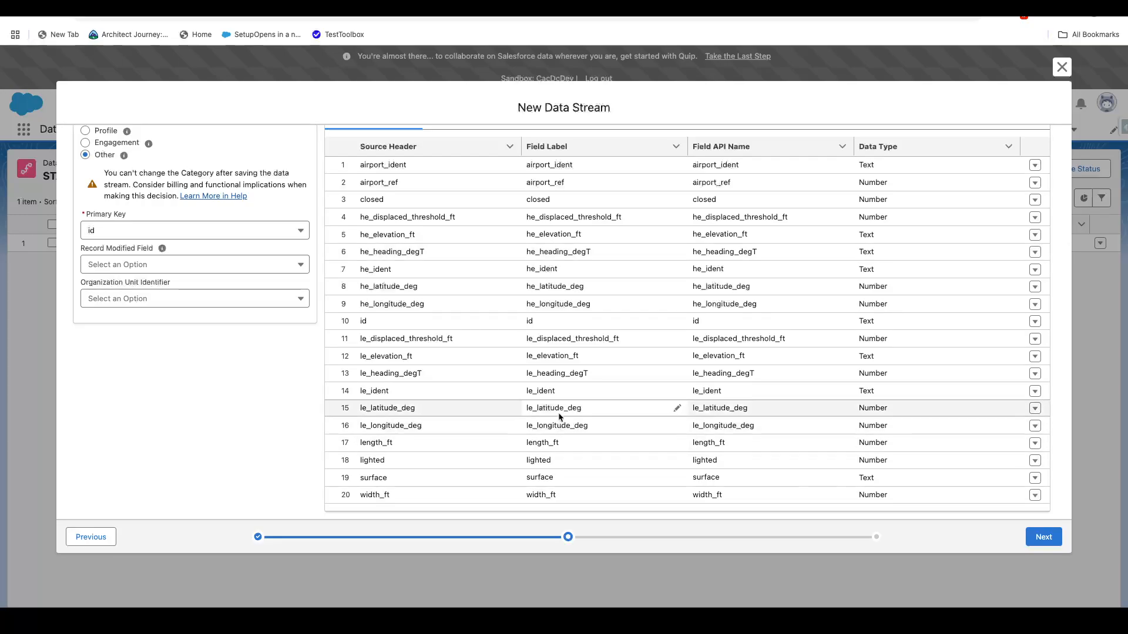
scroll(557, 407, "up", 3)
scroll(558, 407, "down", 3)
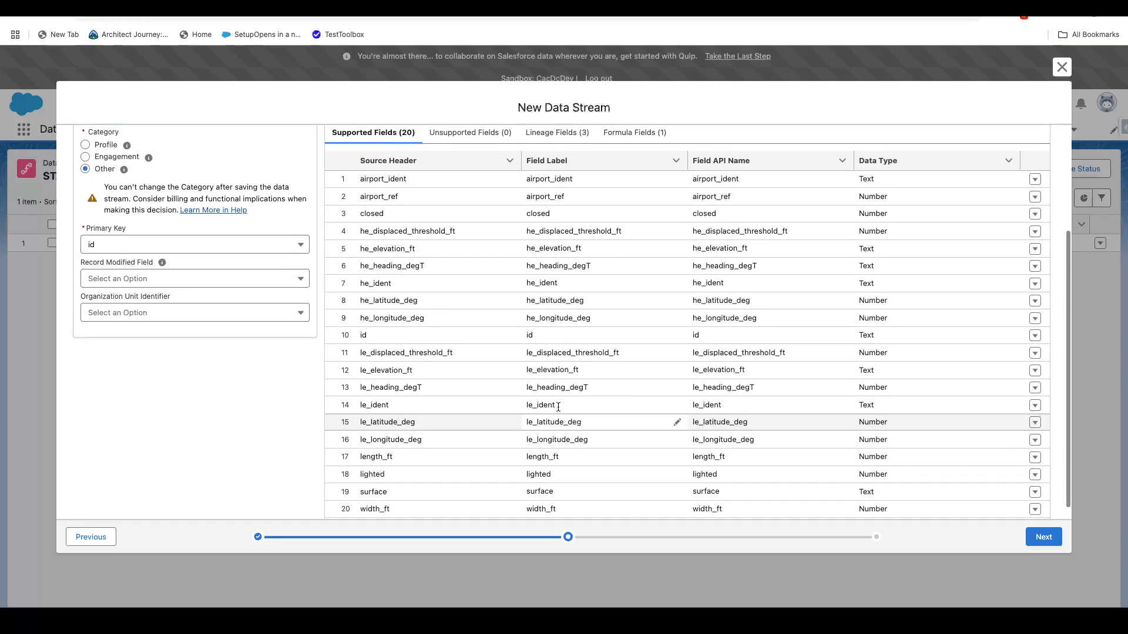
scroll(488, 370, "up", 3)
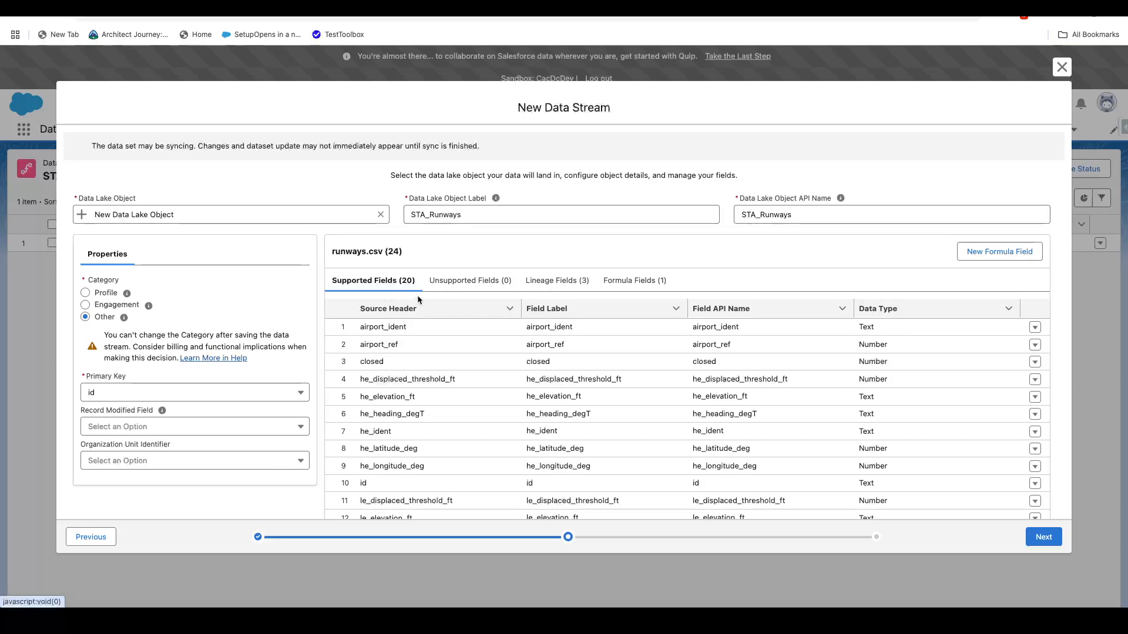
scroll(440, 294, "down", 2)
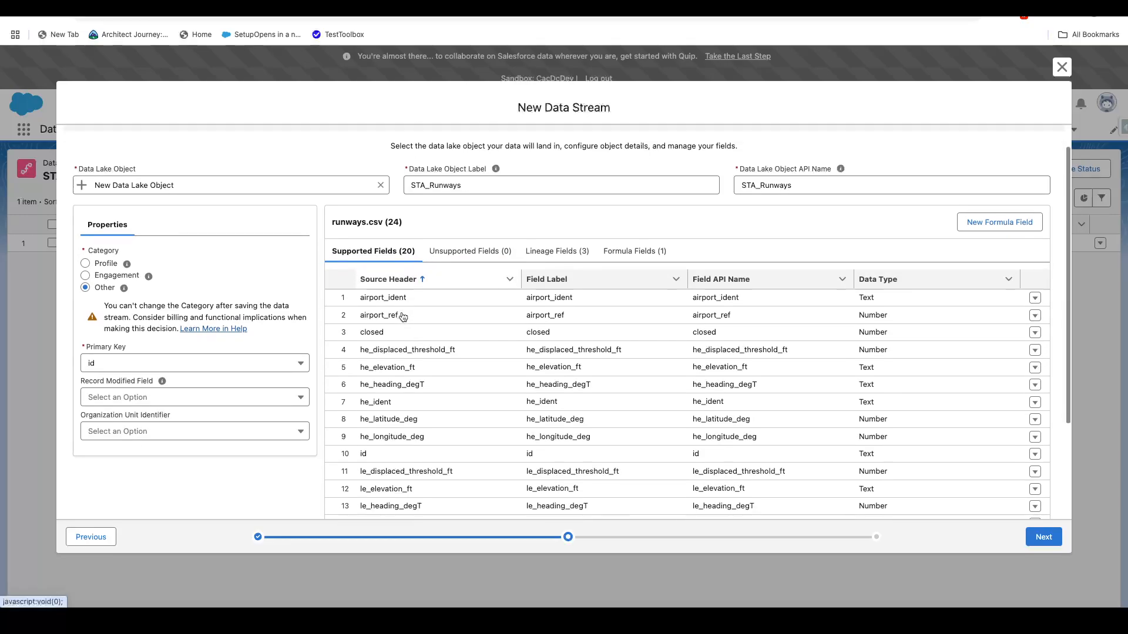
left_click(471, 198)
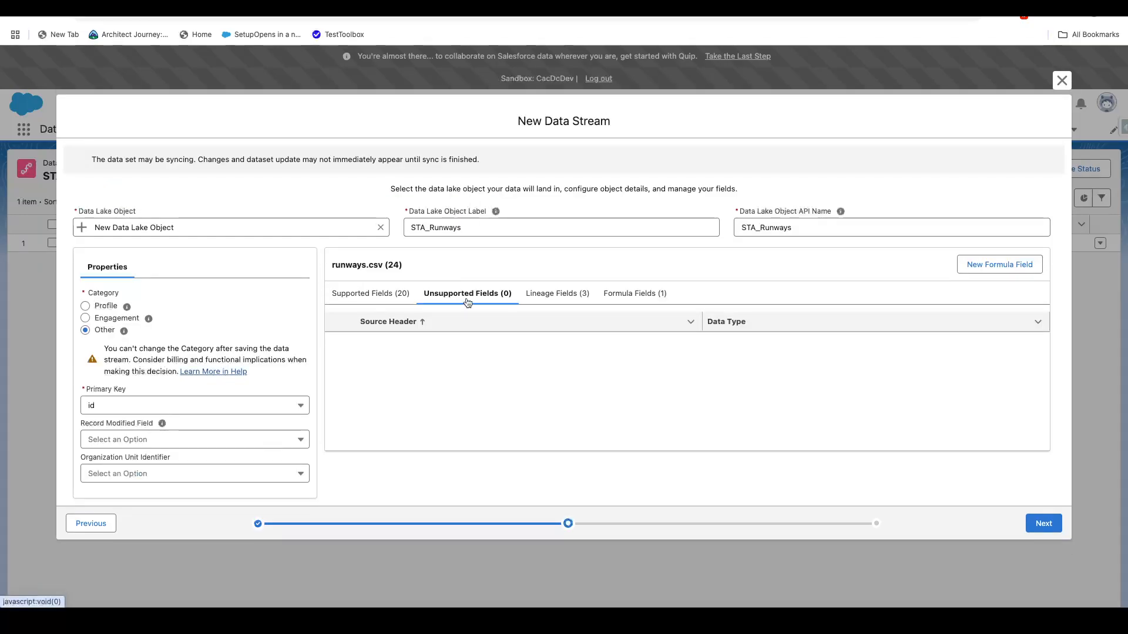
left_click(569, 298)
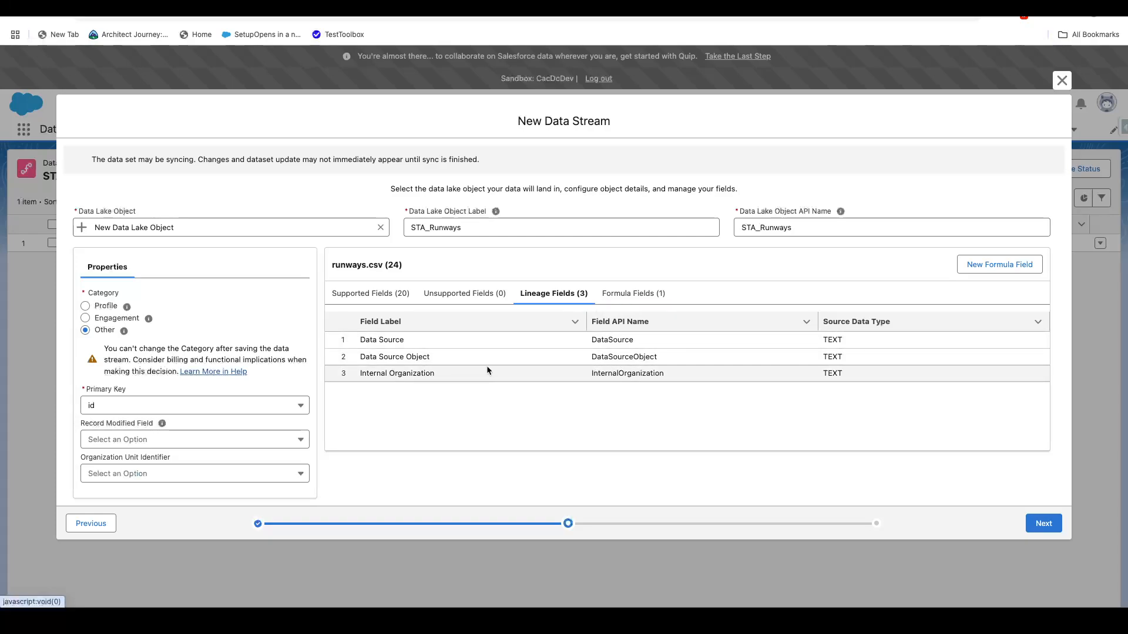
left_click(634, 295)
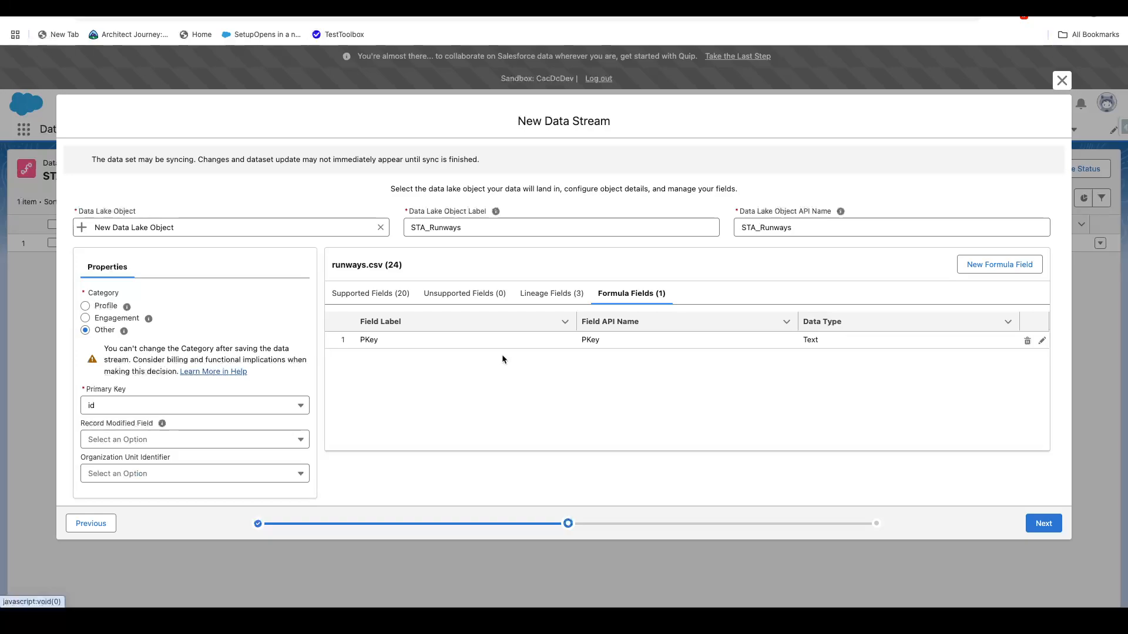
Step: Set the data lake object's primary key to the PKey formula field
left_click(105, 407)
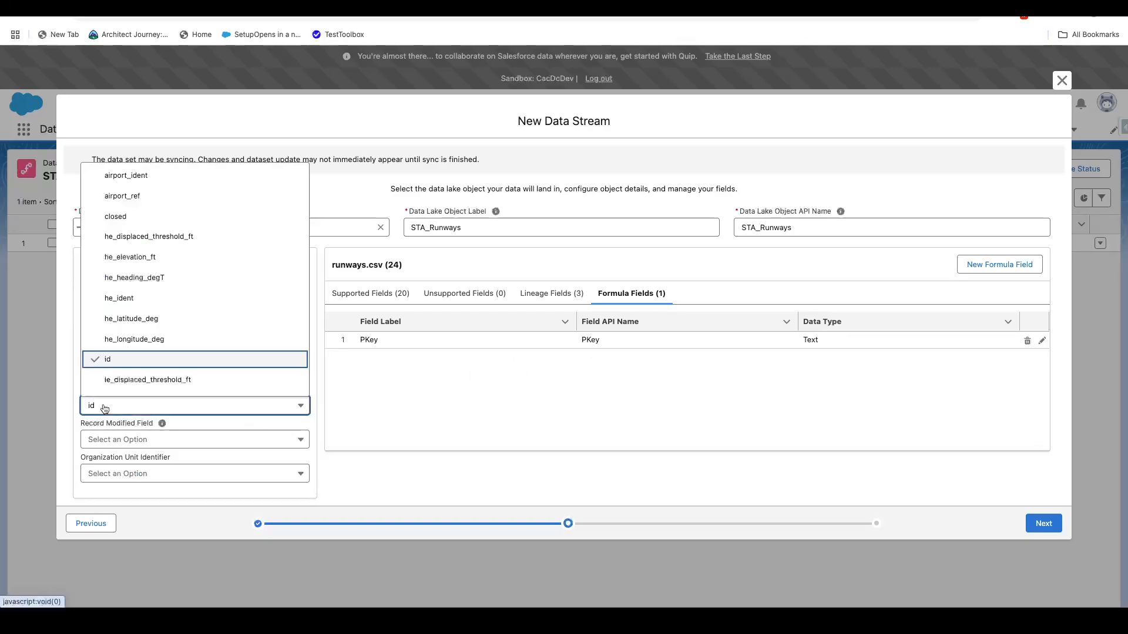
scroll(155, 327, "down", 5)
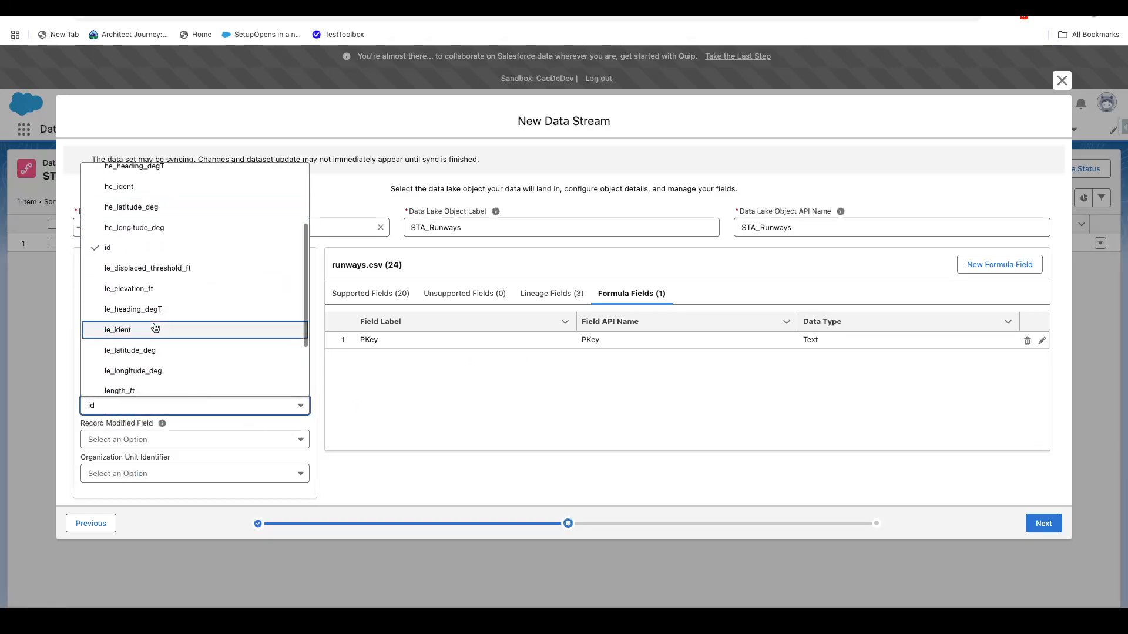
left_click(133, 346)
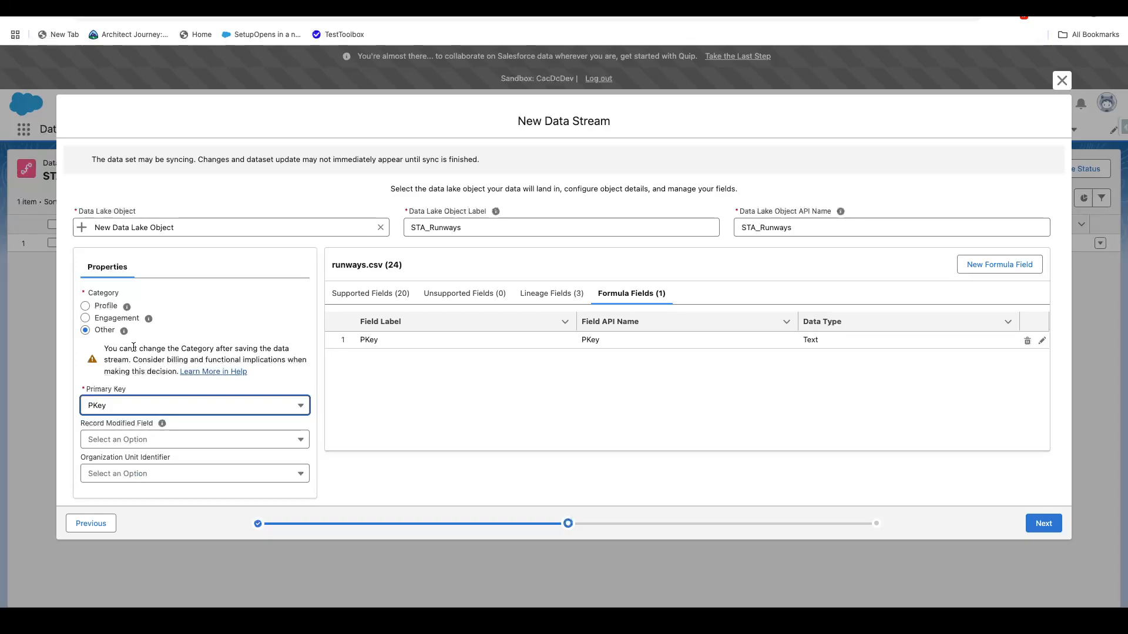
left_click(400, 323)
Step: Check the options offered for the Record Modified Field and the Organization Unit Identifier, leaving both unselected
left_click(154, 439)
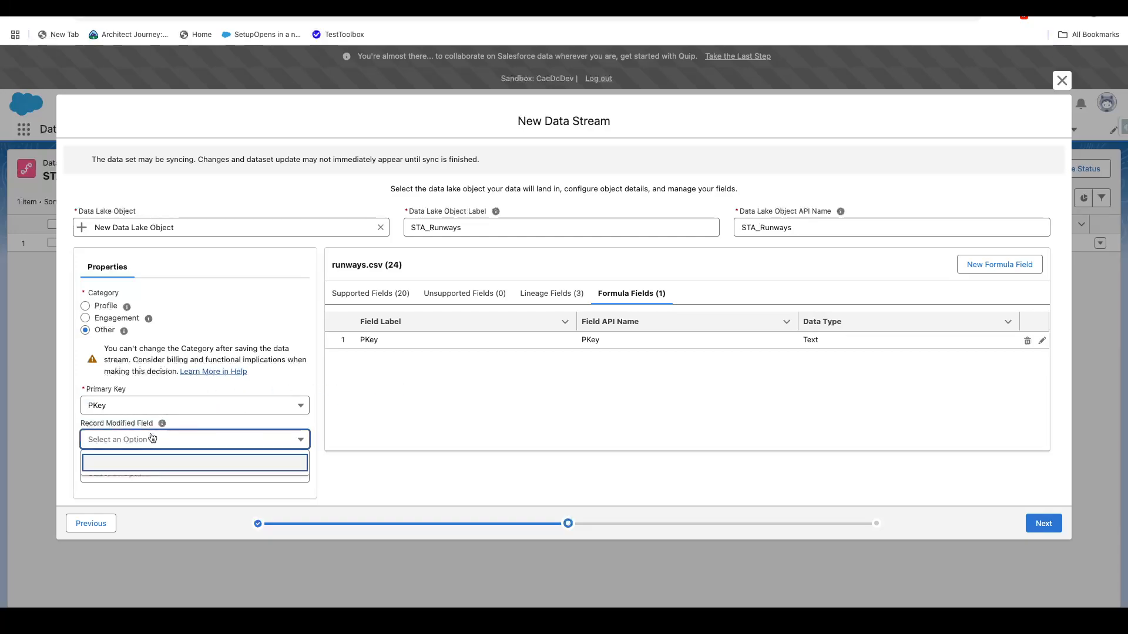
left_click(336, 431)
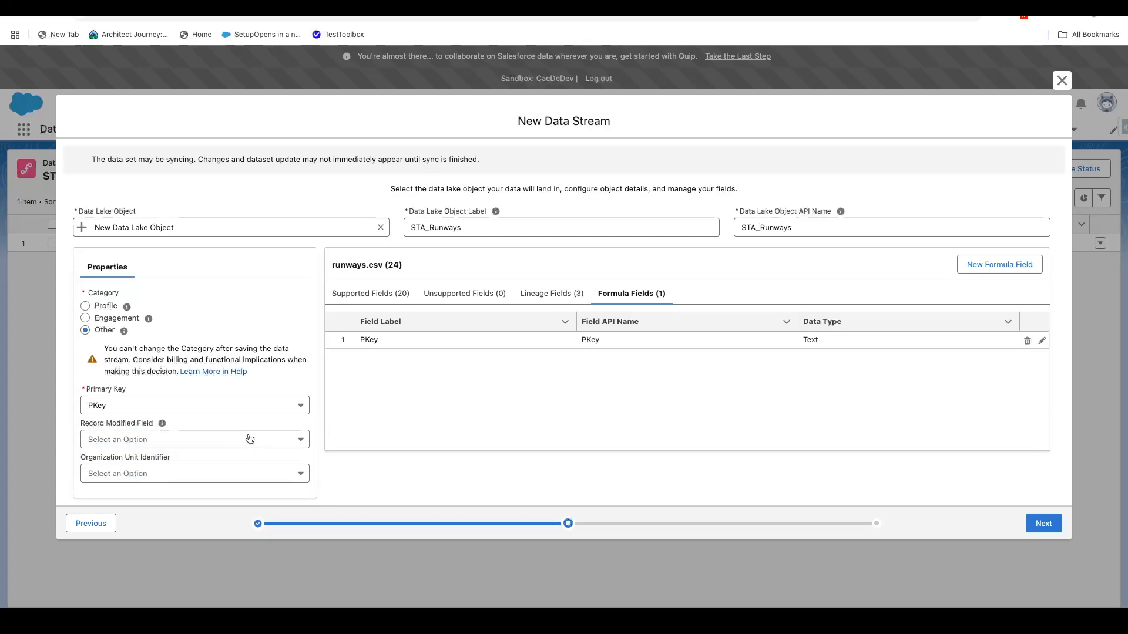
left_click(182, 474)
left_click(346, 448)
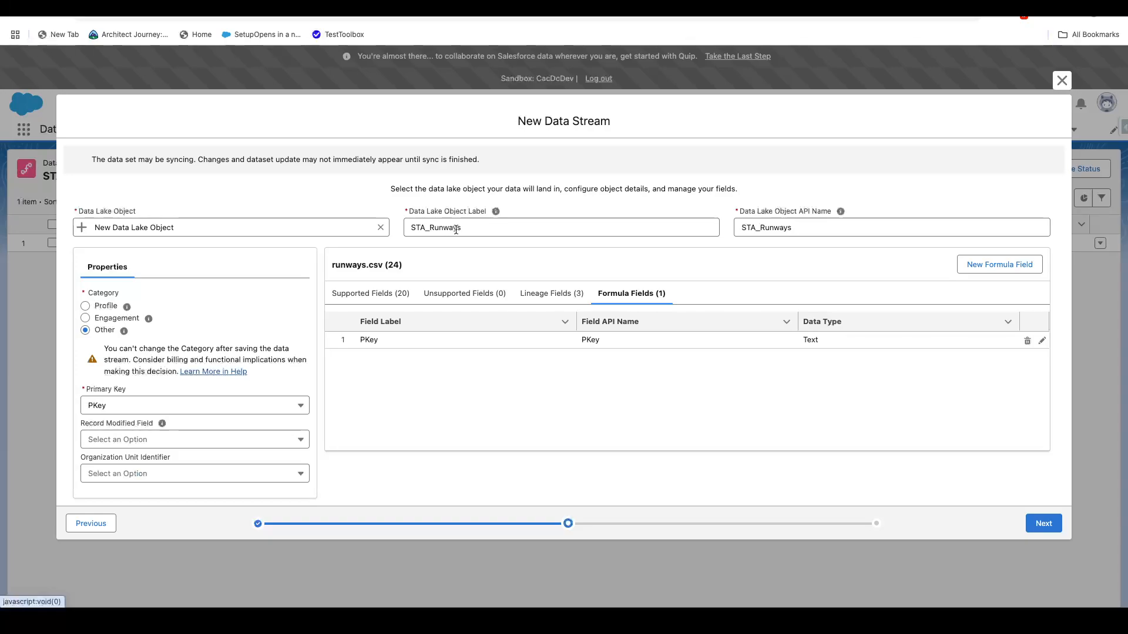
Step: Change the data lake object label and API name to STA_Runway and proceed to the deployment settings
left_click(500, 229)
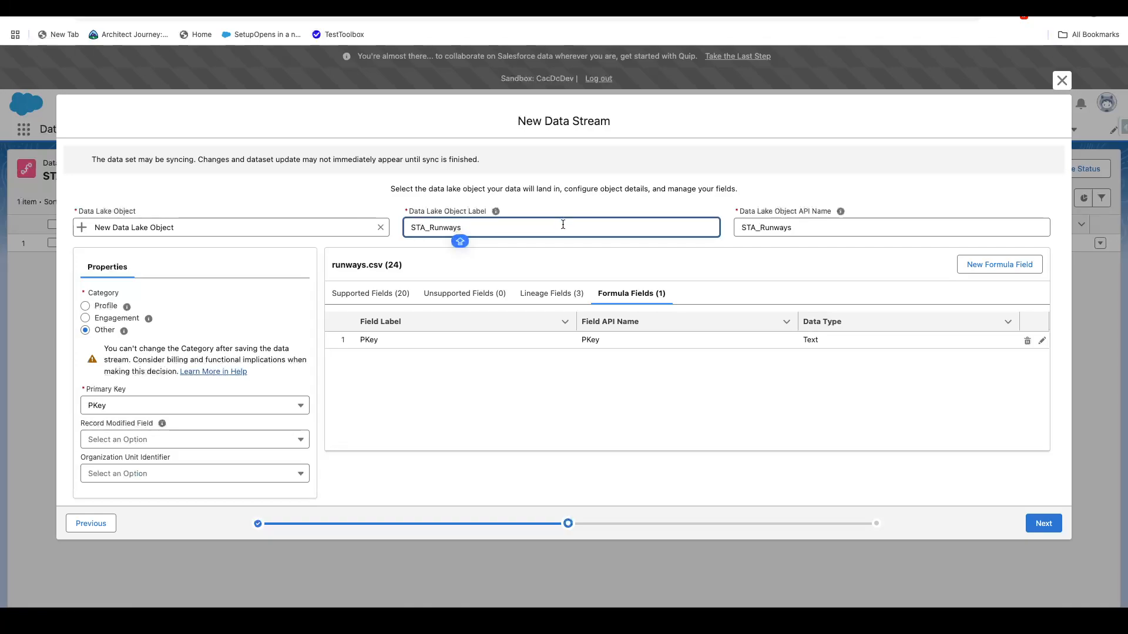
key("BackSpace")
left_click(861, 230)
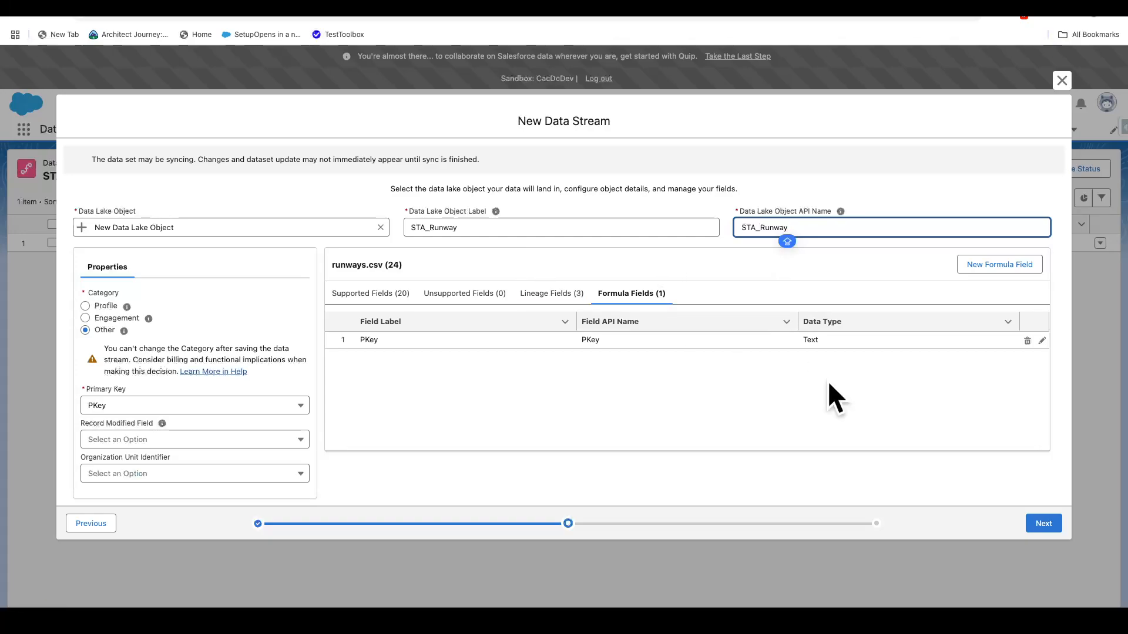
left_click(1044, 523)
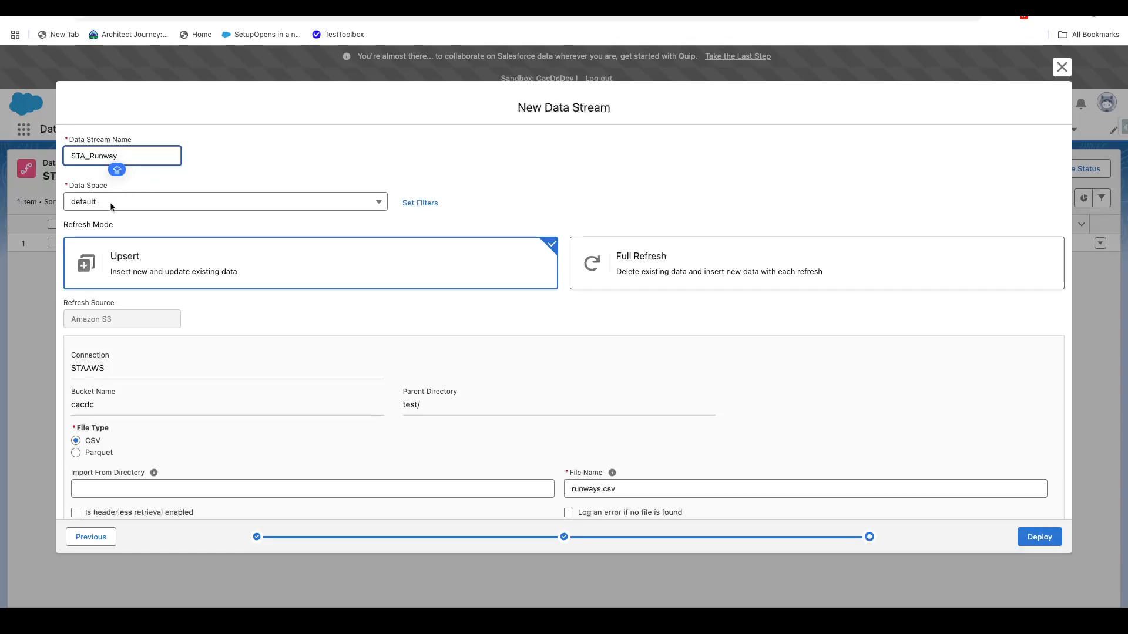
Step: Review the refresh mode and S3 file settings, and enable logging an error if no file is found
scroll(110, 206, "down", 1)
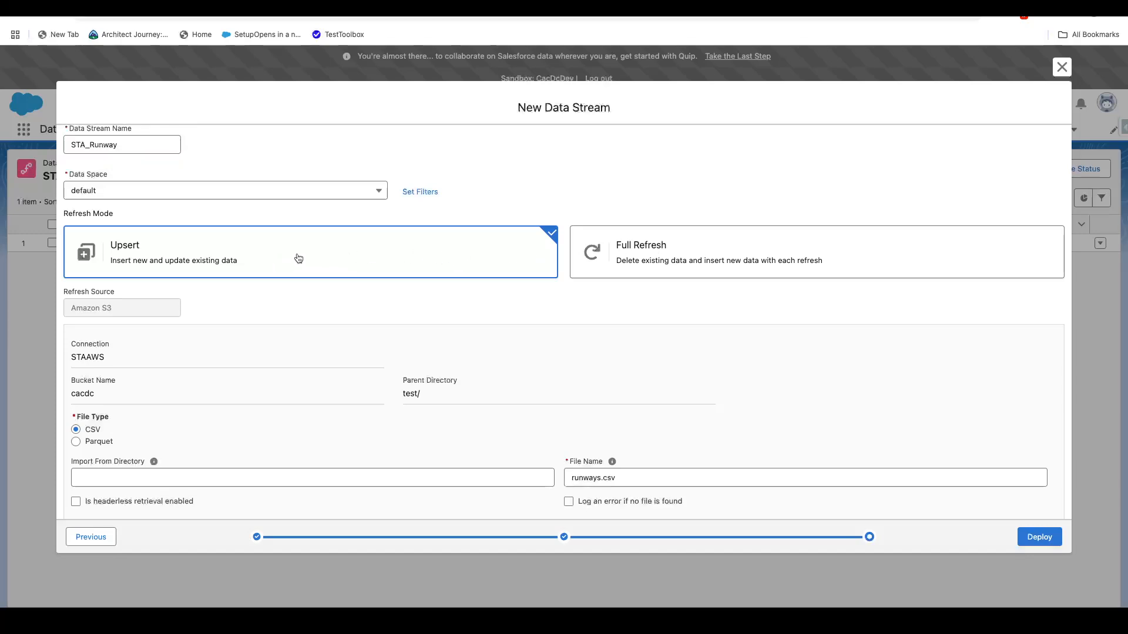
scroll(288, 257, "down", 1)
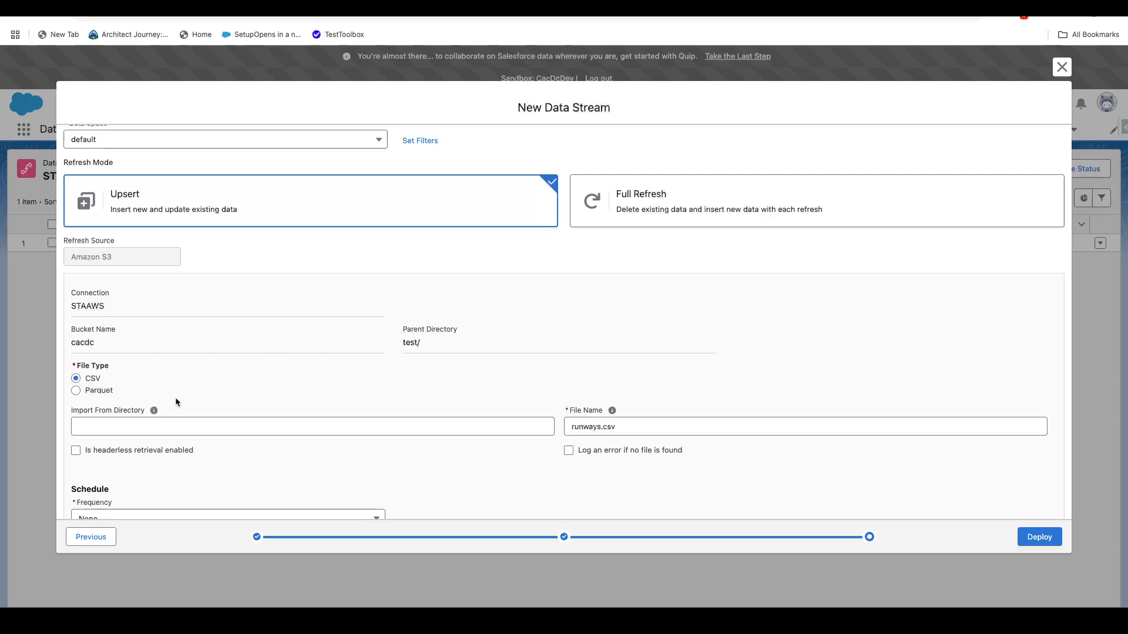
left_click(117, 424)
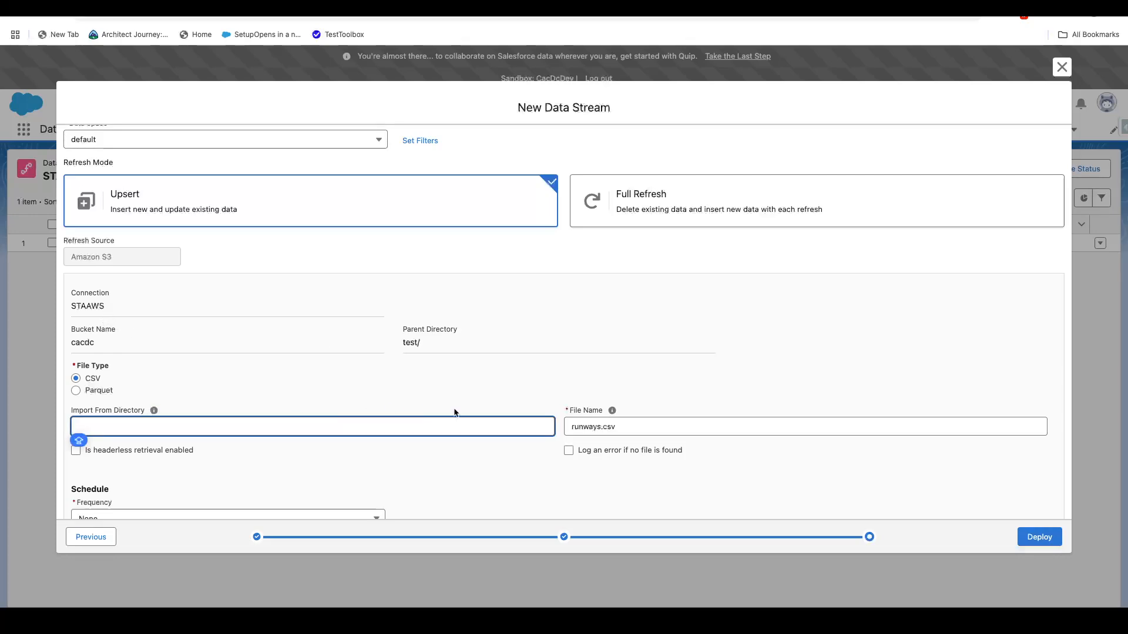
left_click(642, 425)
left_click(547, 350)
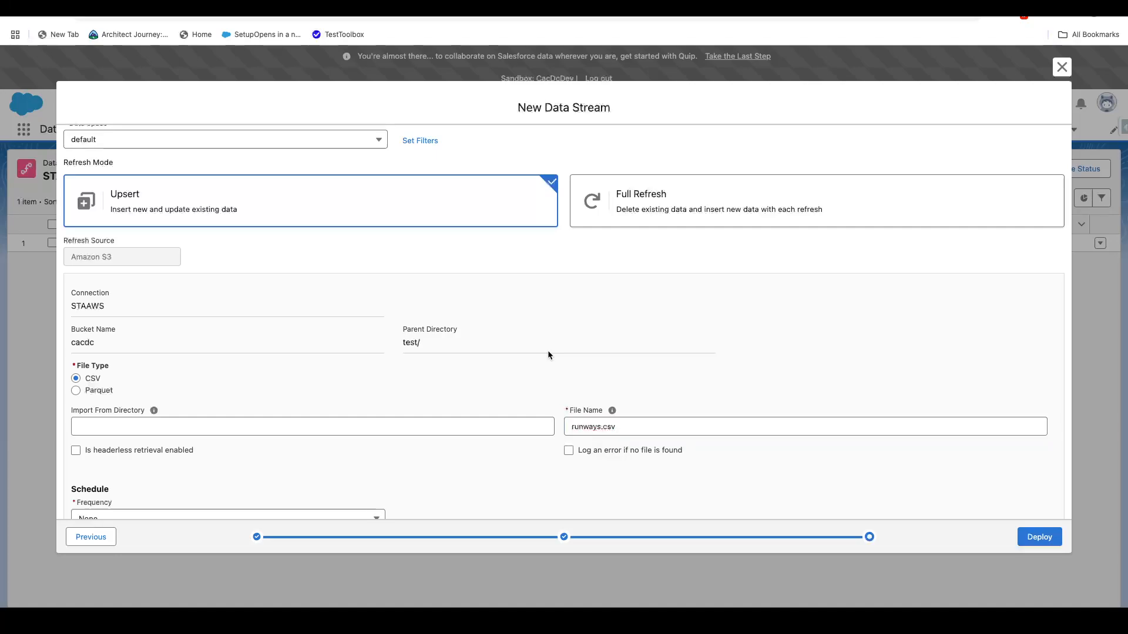
scroll(547, 350, "down", 1)
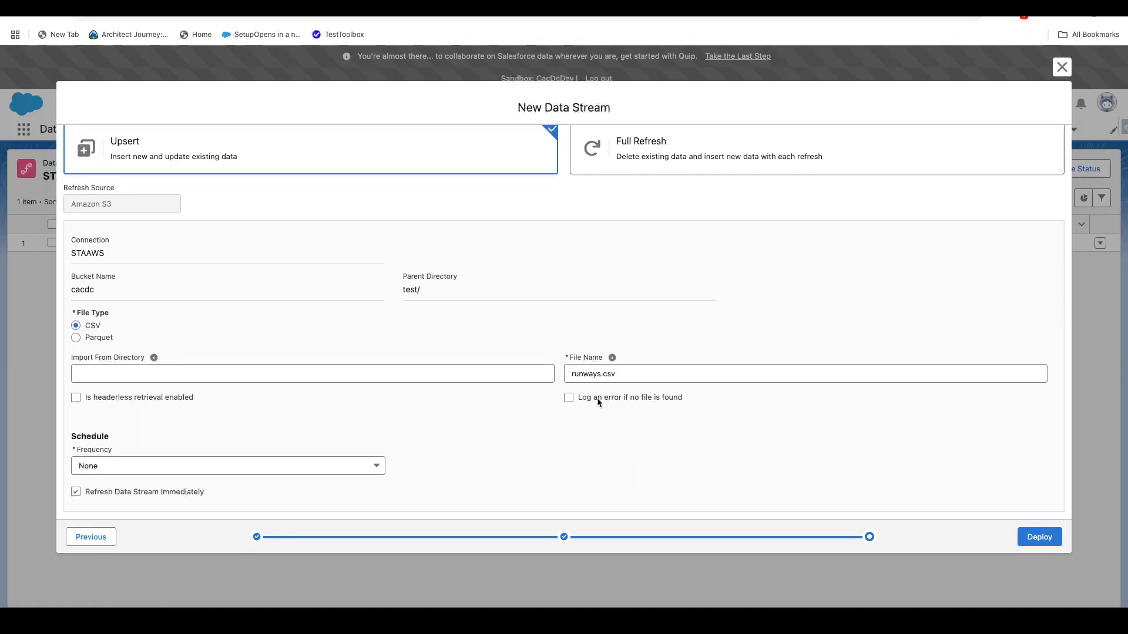
left_click(568, 398)
left_click_drag(296, 406, 269, 278)
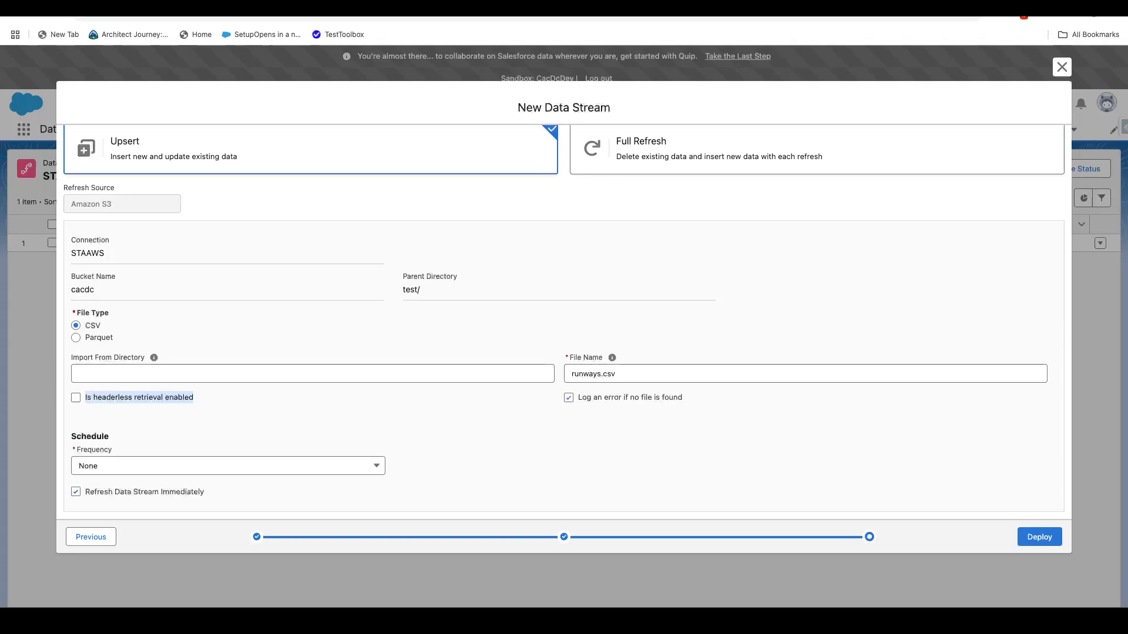
Step: Switch to the Salesforce Help window and read the Data Lake Object Naming Standards for the object label and API name
left_click_drag(0, 125, 384, 44)
scroll(419, 248, "up", 5)
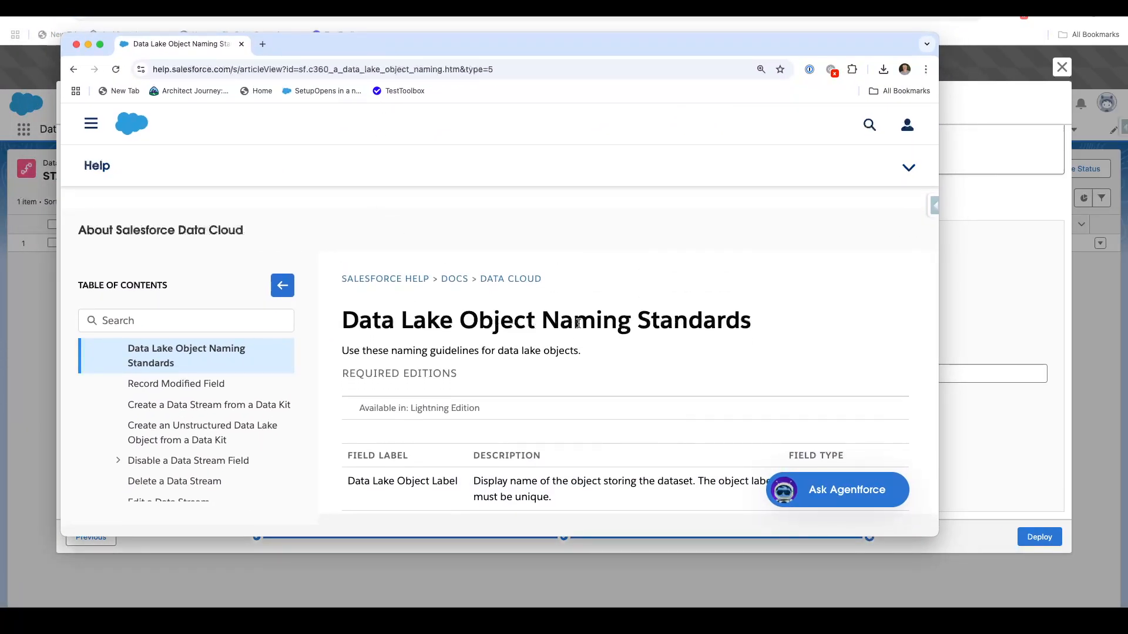
scroll(519, 348, "down", 3)
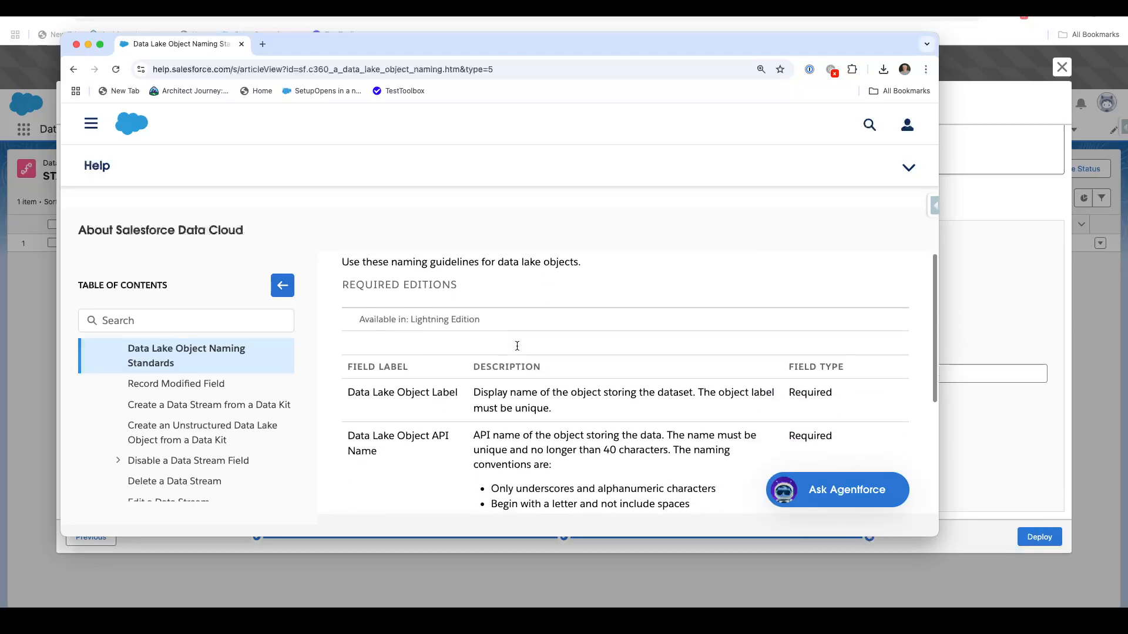
scroll(530, 376, "up", 2)
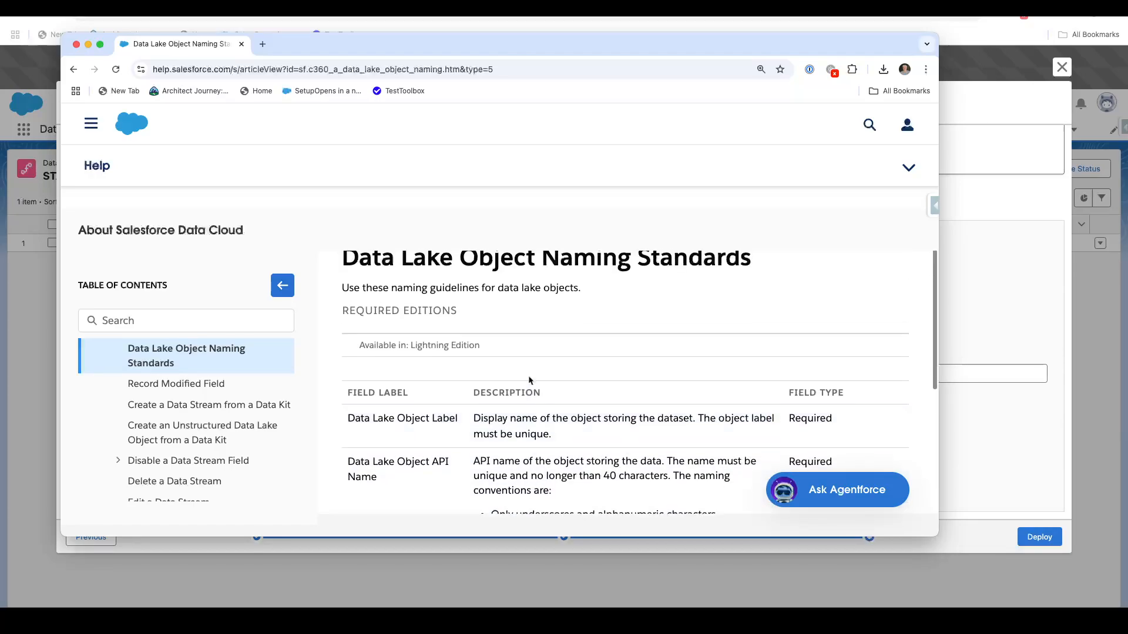
scroll(534, 372, "down", 2)
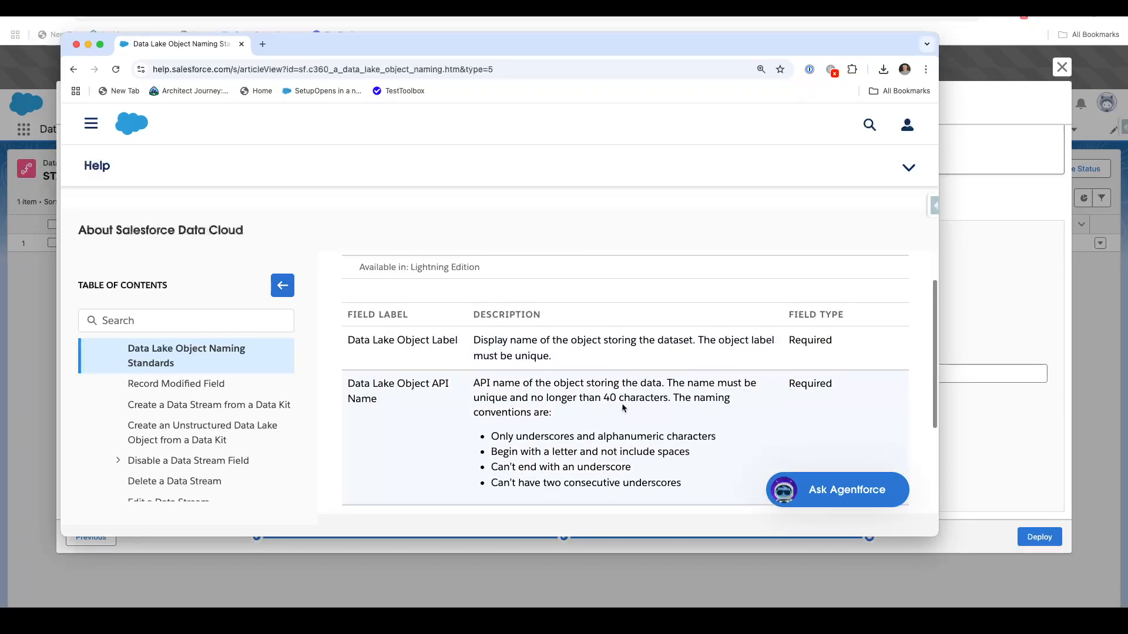
scroll(608, 417, "down", 1)
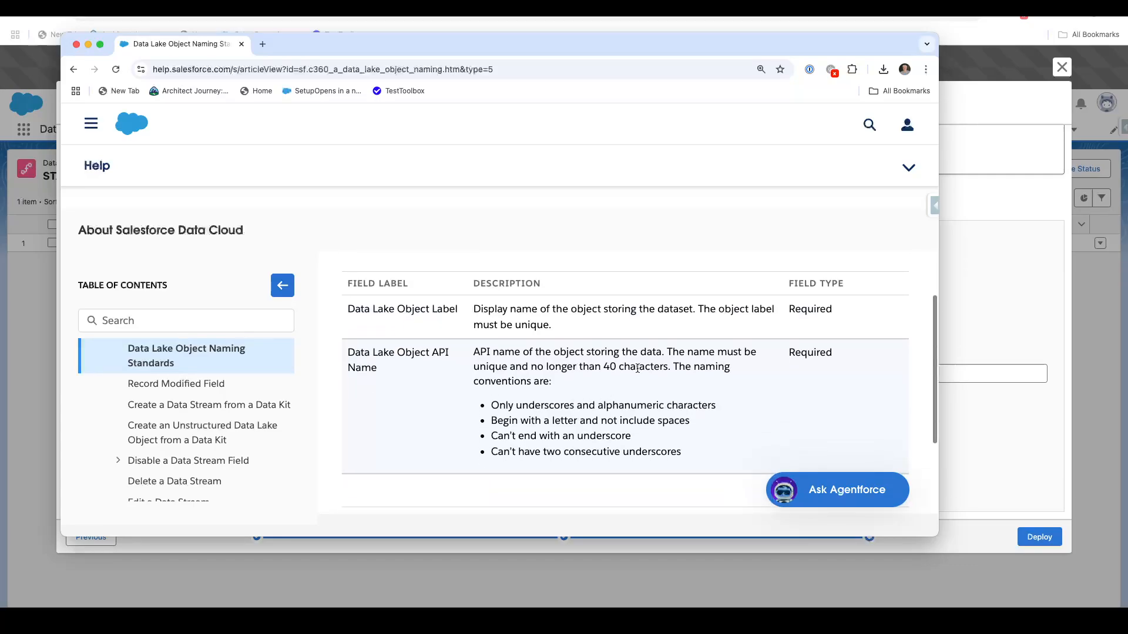
Step: Finish reading the API name conventions in the help article and move the help window out of the way of the deployment settings
scroll(609, 377, "down", 2)
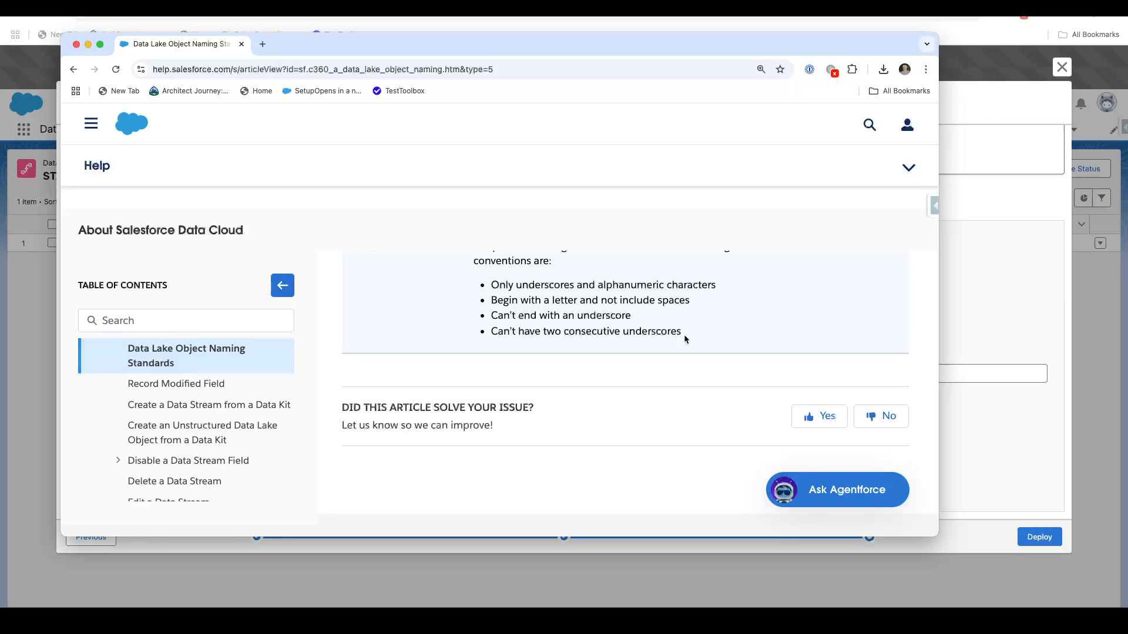
scroll(565, 340, "up", 5)
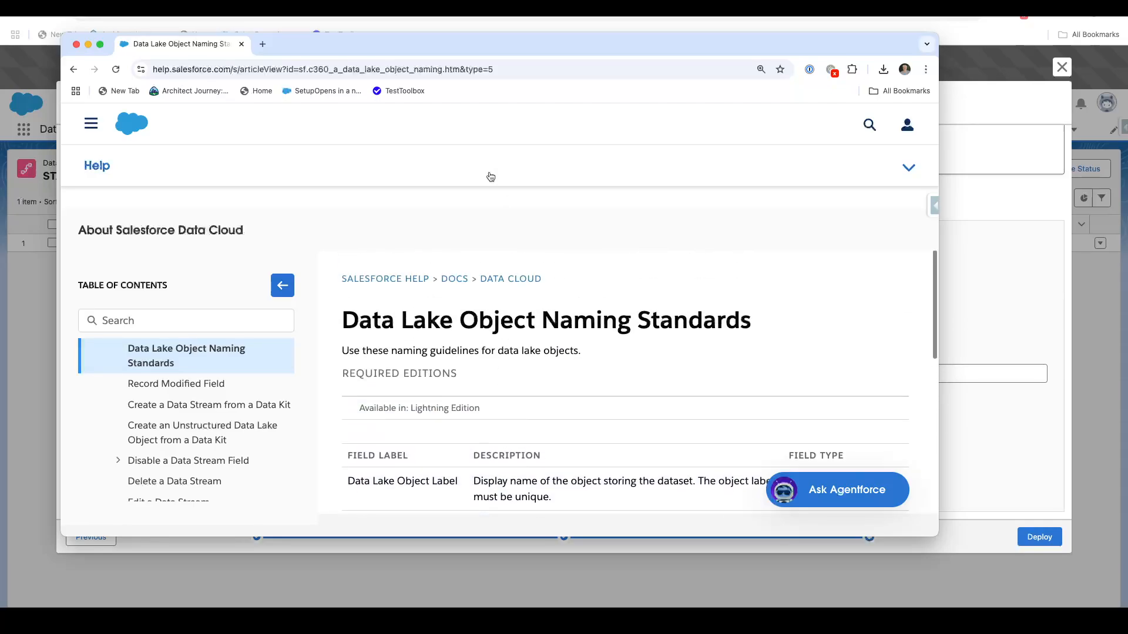
left_click_drag(347, 44, 421, 16)
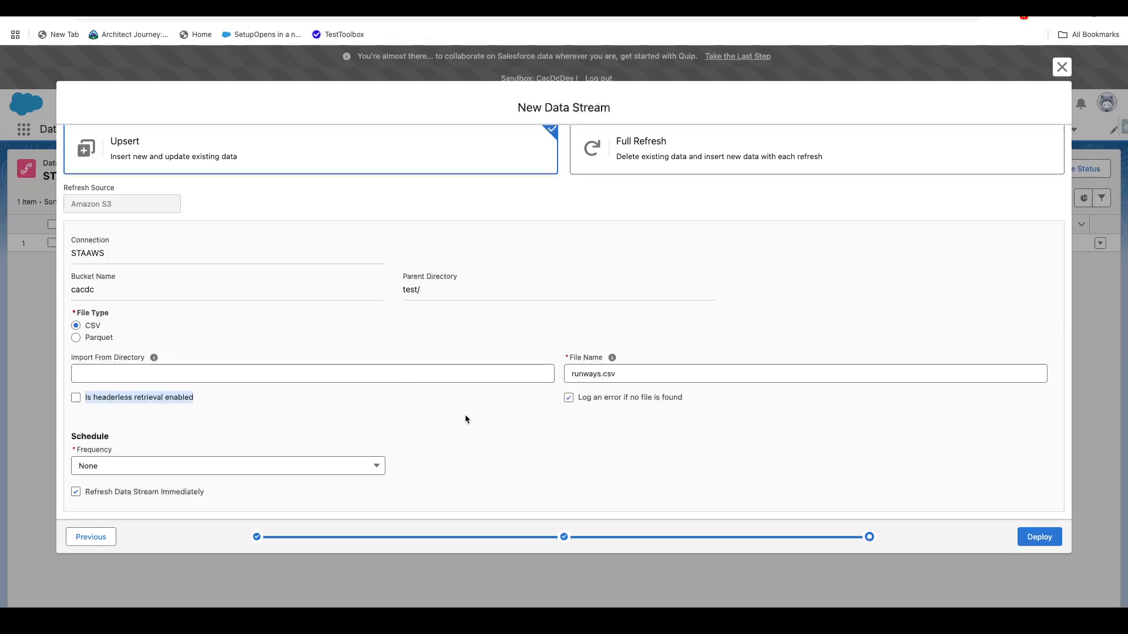
Step: Check the schedule frequency options, keep the frequency at None, and deploy the data stream
left_click(163, 473)
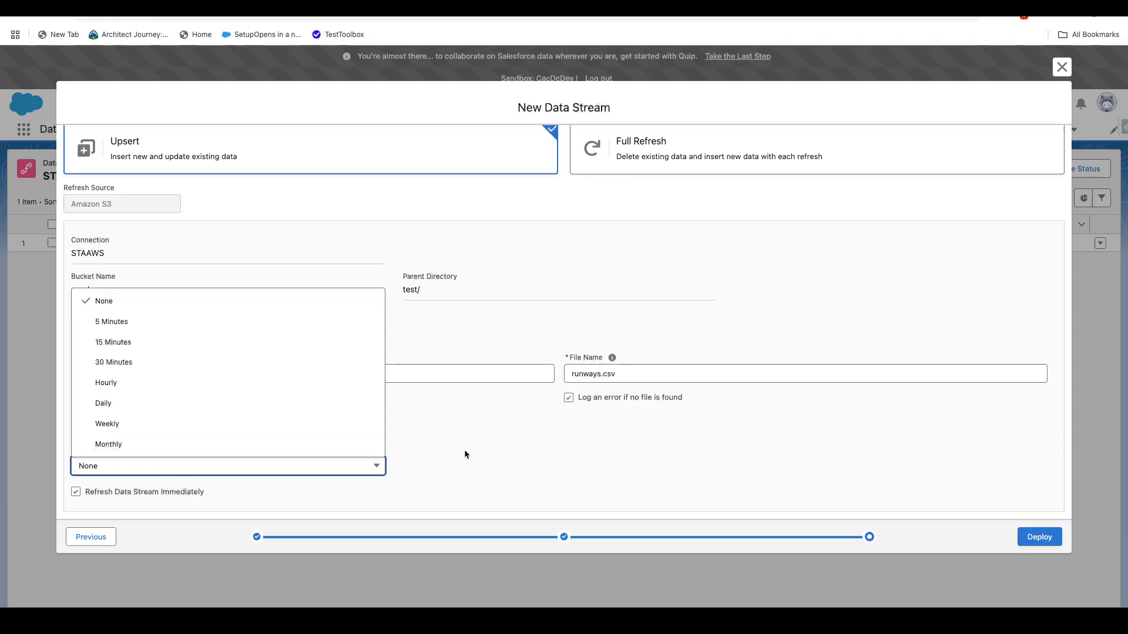
left_click(503, 460)
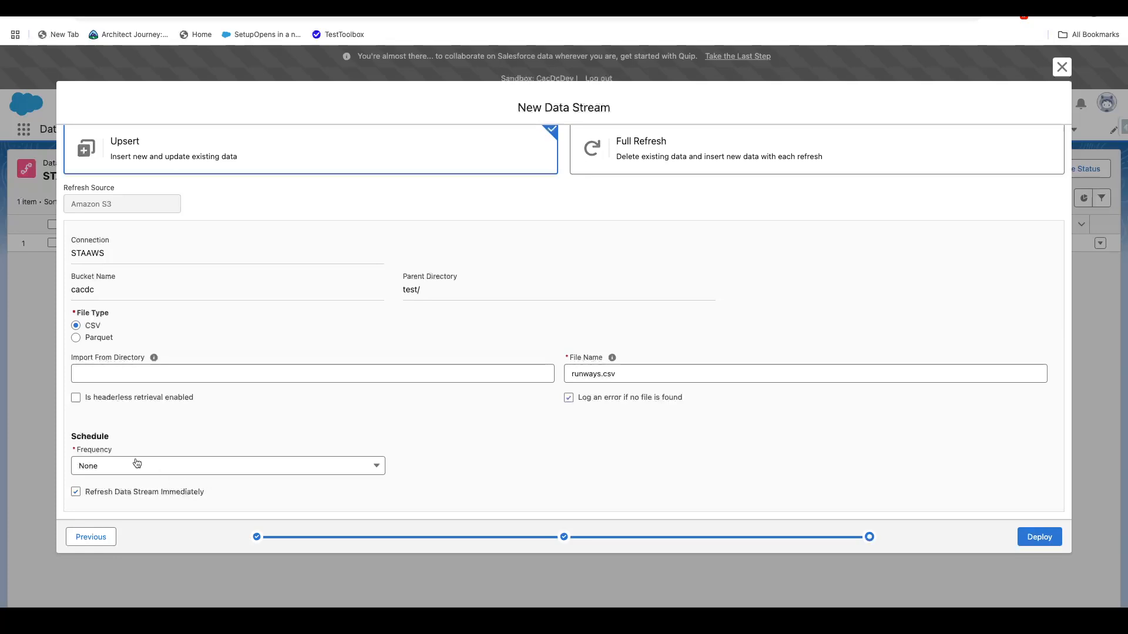
scroll(197, 446, "up", 1)
scroll(195, 442, "up", 3)
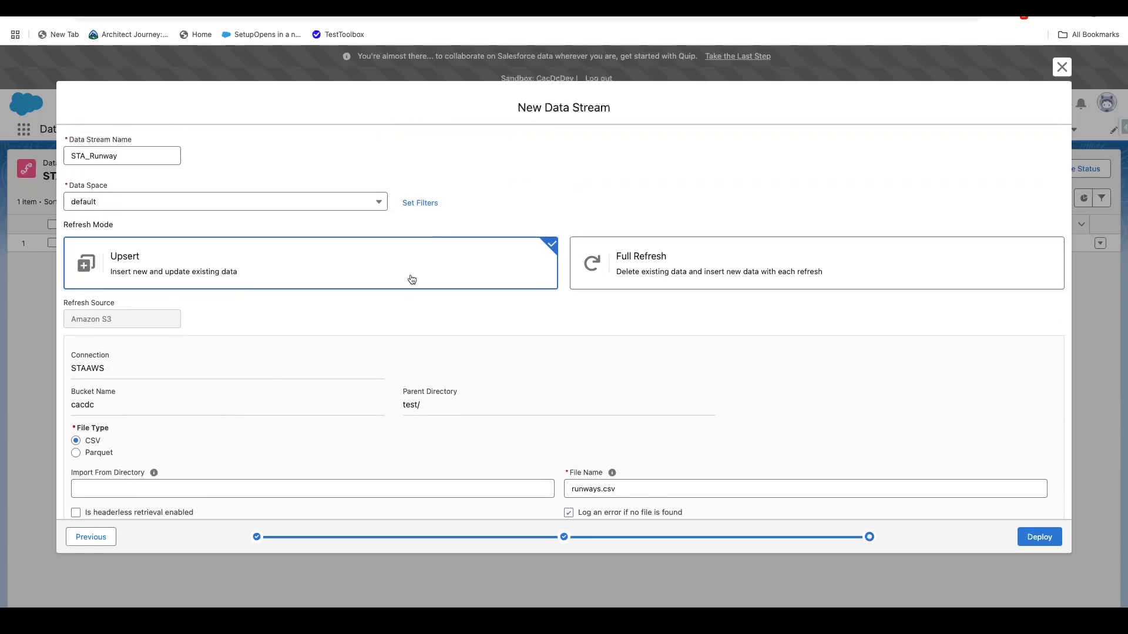
scroll(434, 334, "down", 3)
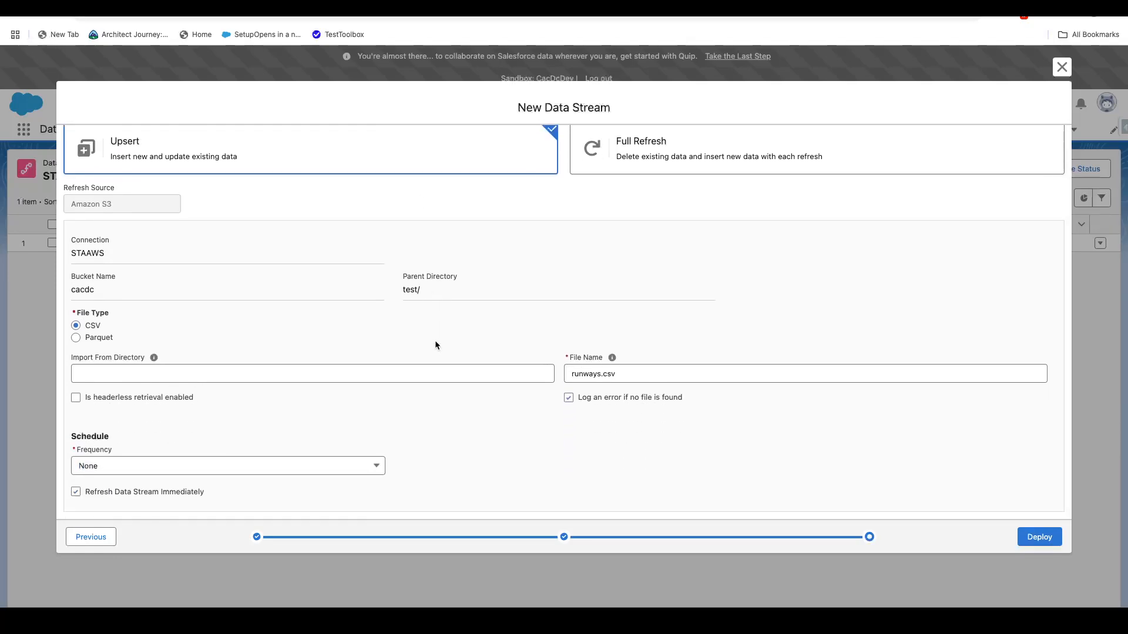
left_click(1034, 536)
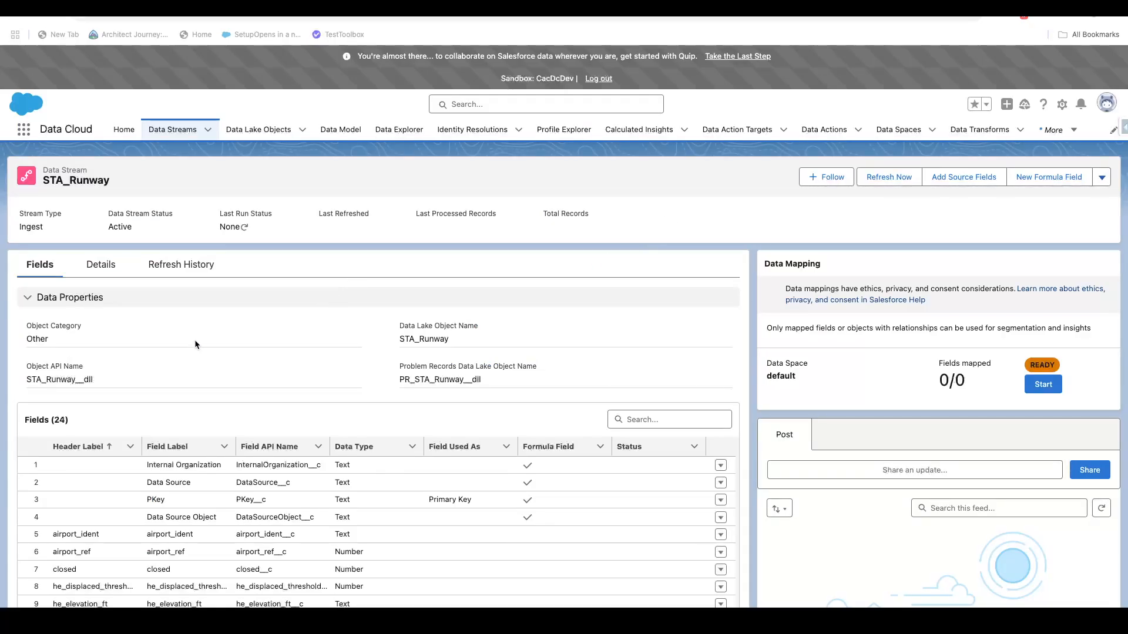
Step: Inspect the PKey field's transformation formula in the deployed stream and close it without changes
scroll(347, 364, "down", 3)
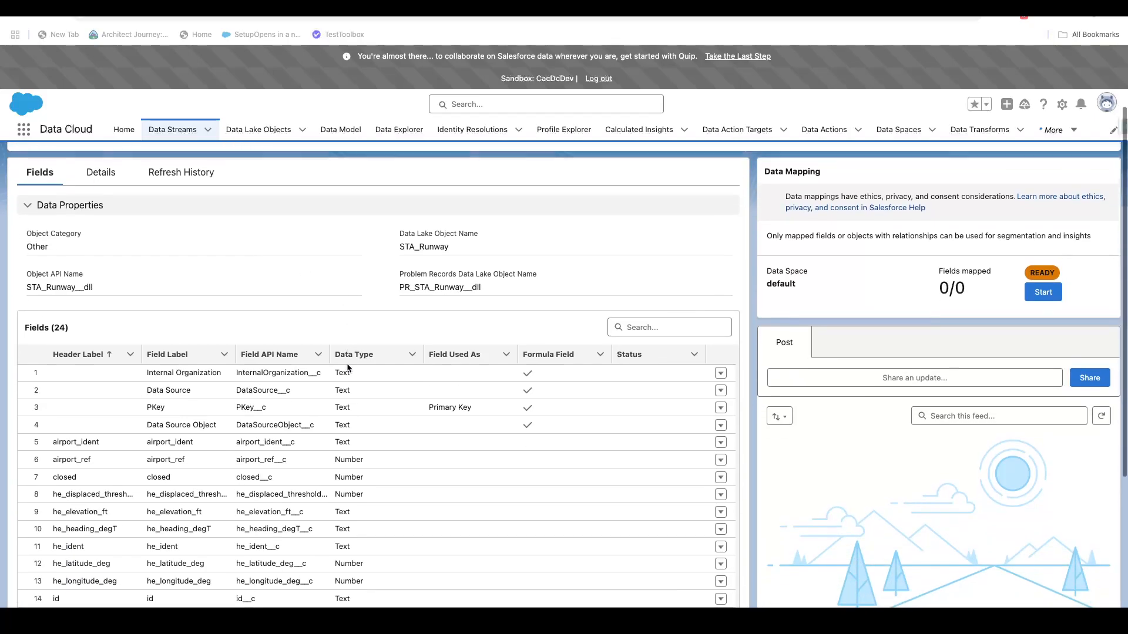
scroll(347, 368, "down", 4)
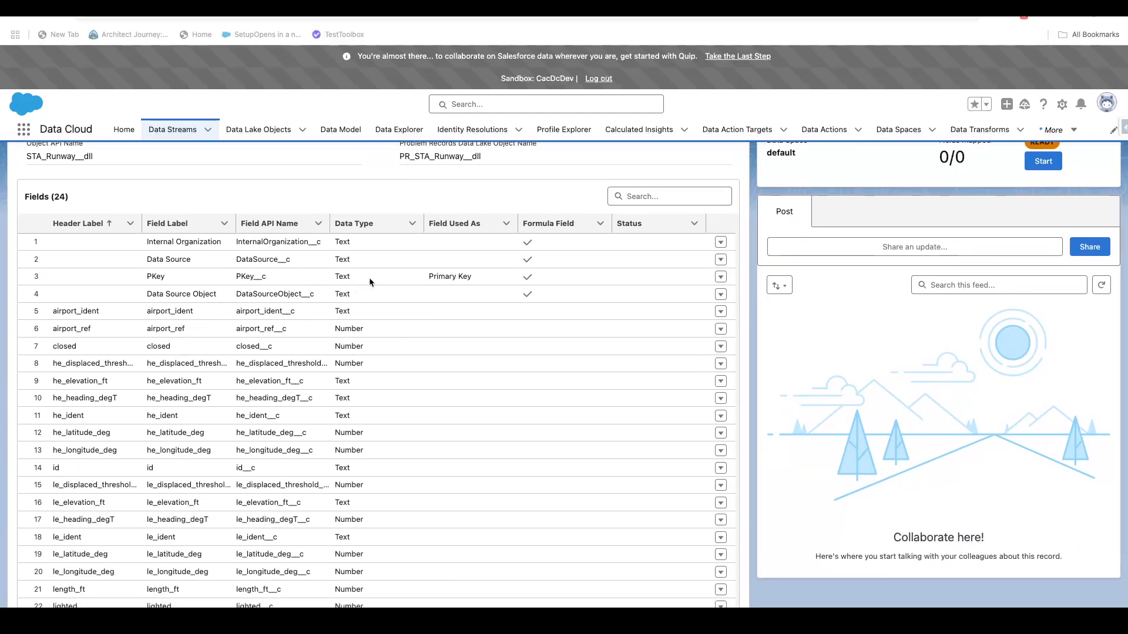
left_click(719, 276)
left_click(695, 296)
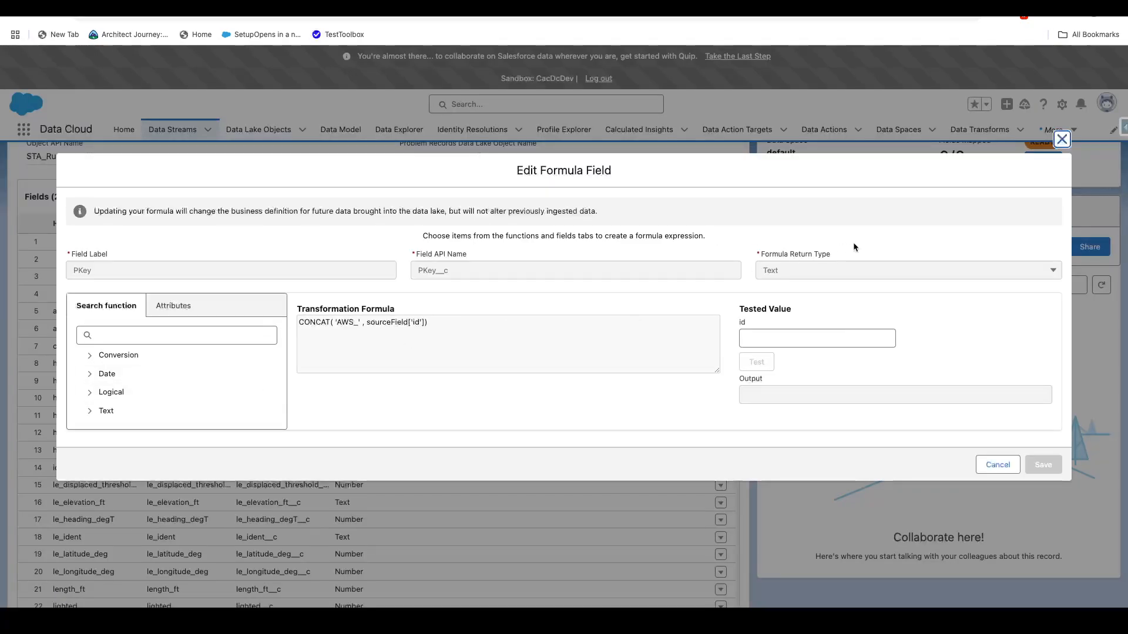
left_click(1061, 139)
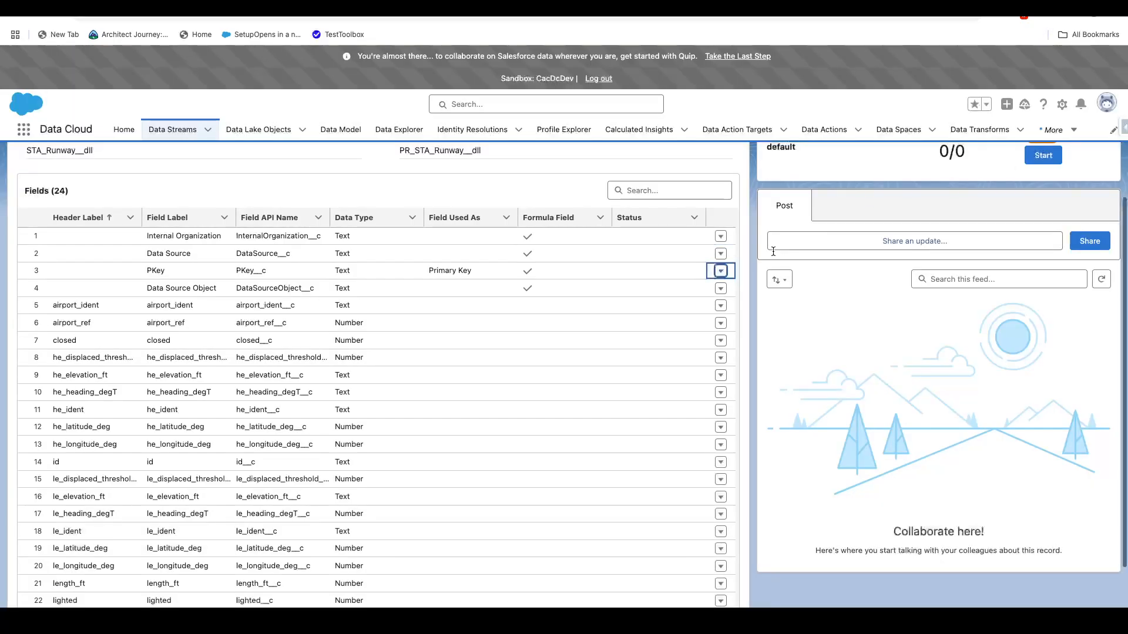
Step: Review the STA_Runway stream's field list and highlight its Problem Records Data Lake Object Name
scroll(476, 321, "up", 4)
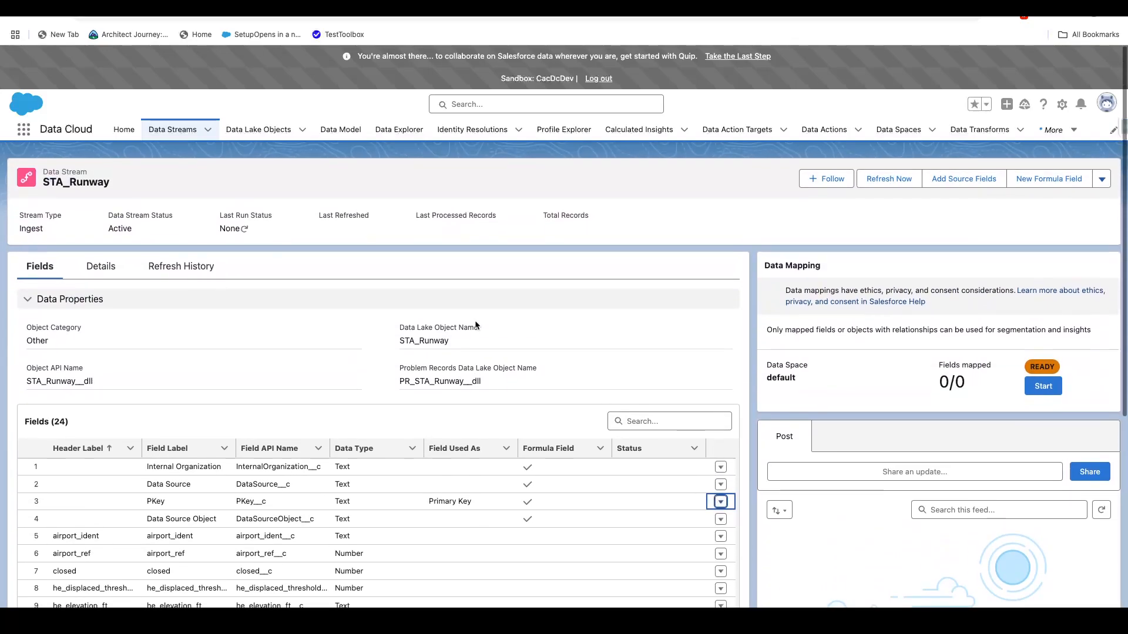
scroll(575, 351, "down", 2)
scroll(574, 350, "down", 2)
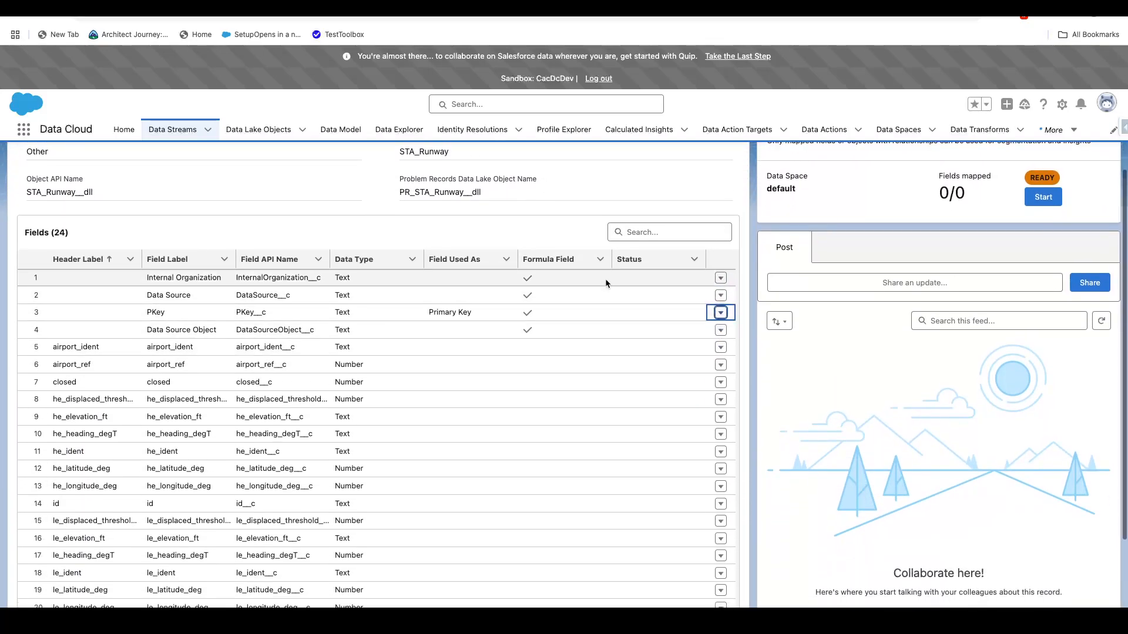
scroll(515, 218, "down", 1)
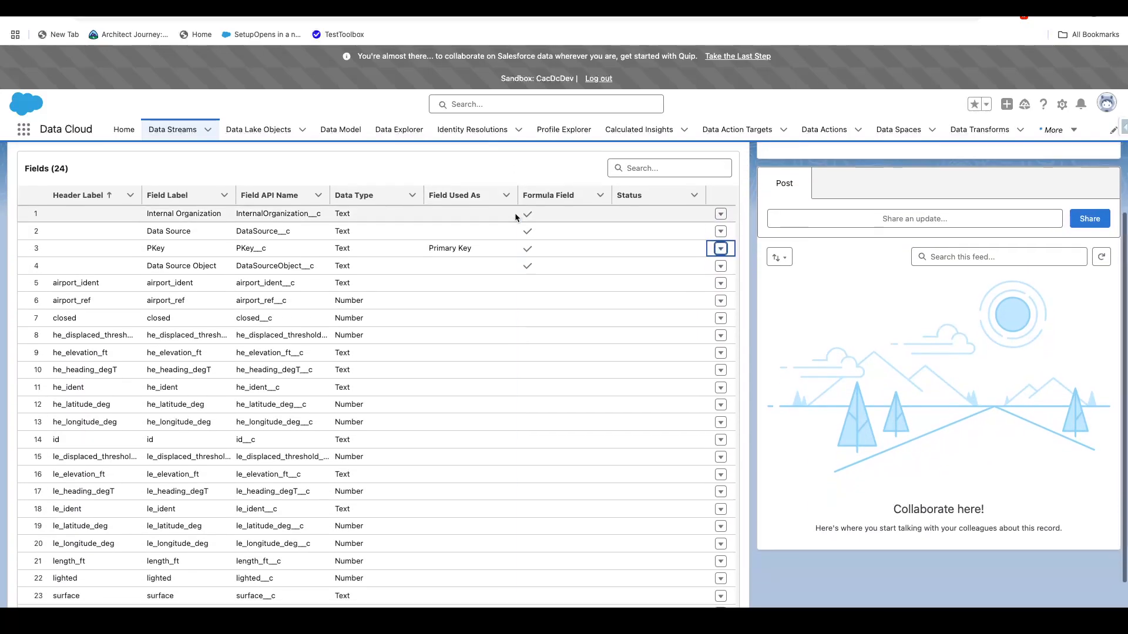
scroll(515, 219, "up", 5)
left_click_drag(505, 328, 398, 320)
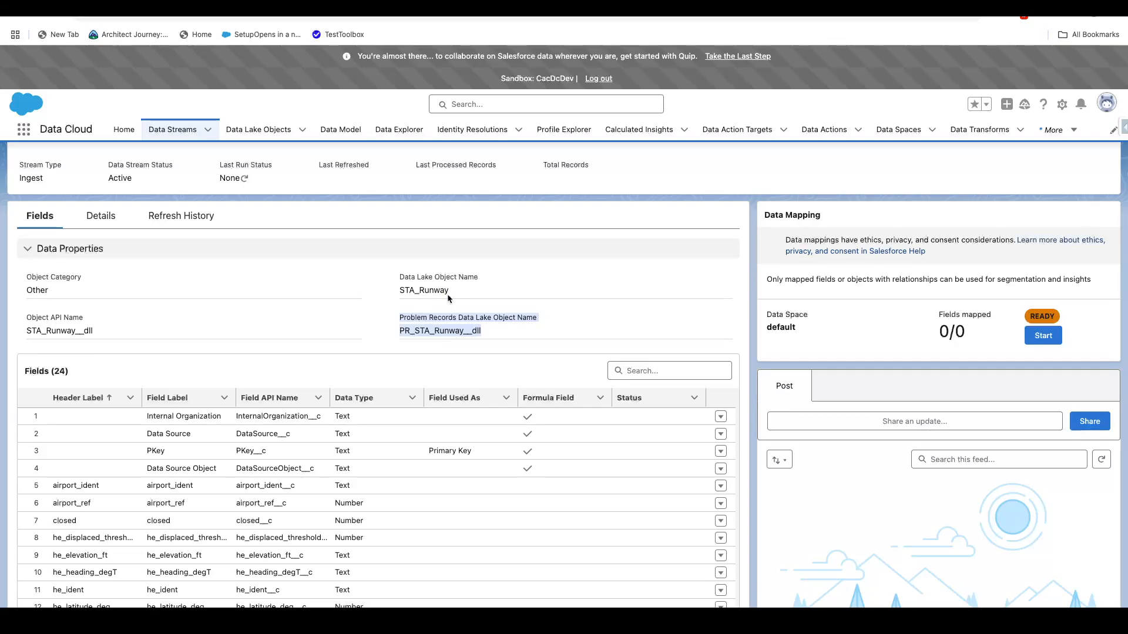
Step: Switch to the Data Explorer page, clear the PR_STA_Airports object, and reload the page to refresh the object list
left_click(587, 3)
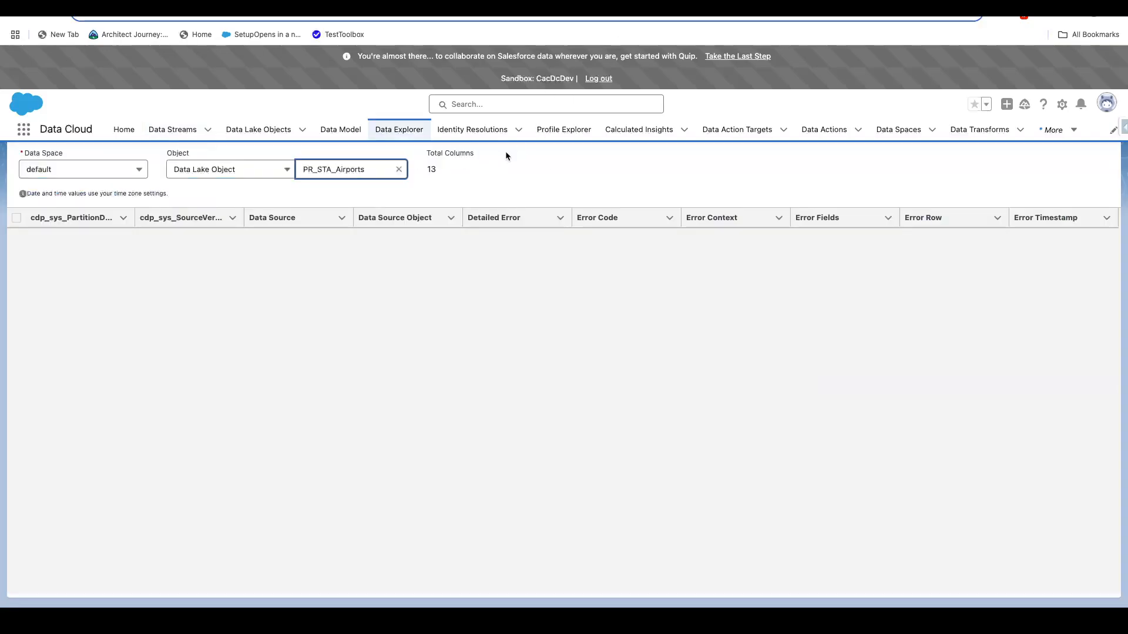
left_click(399, 169)
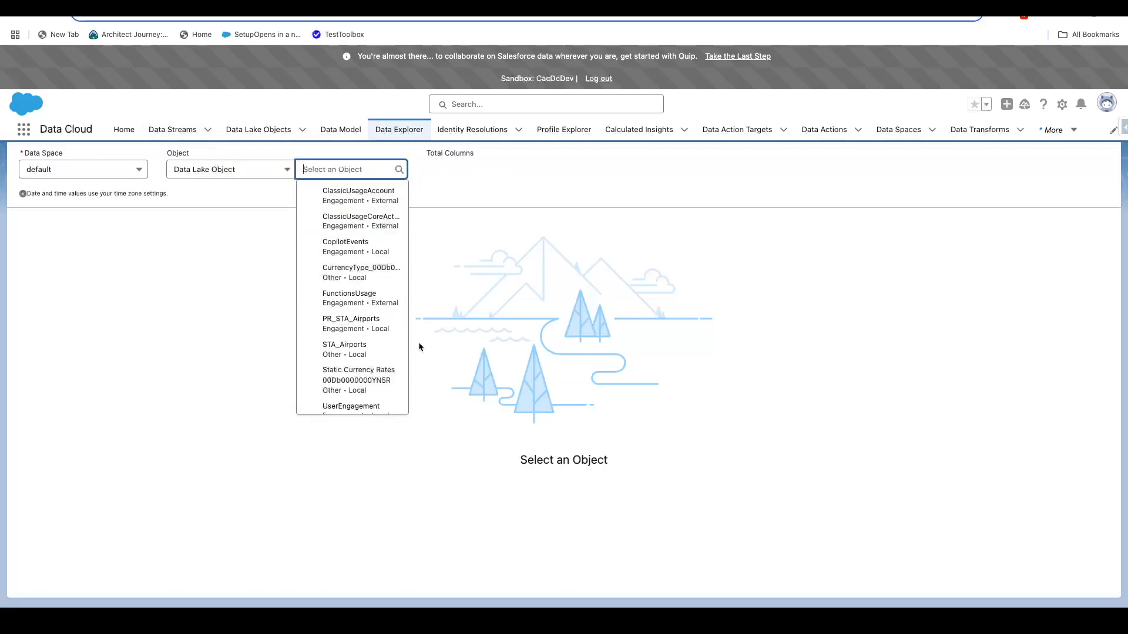
left_click(266, 306)
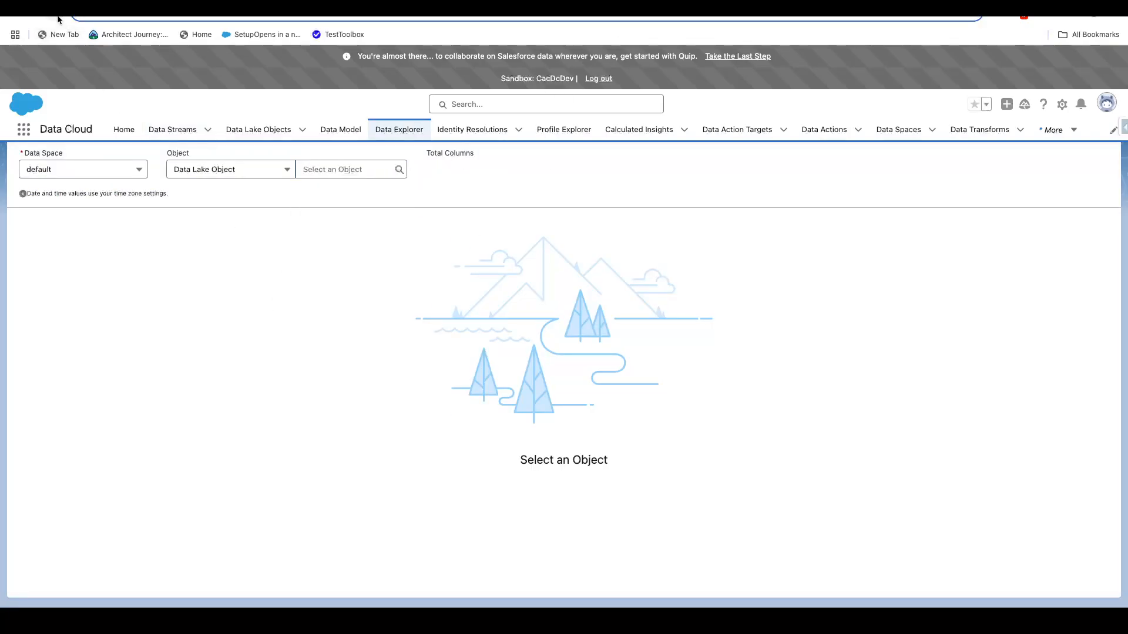
key("super+r")
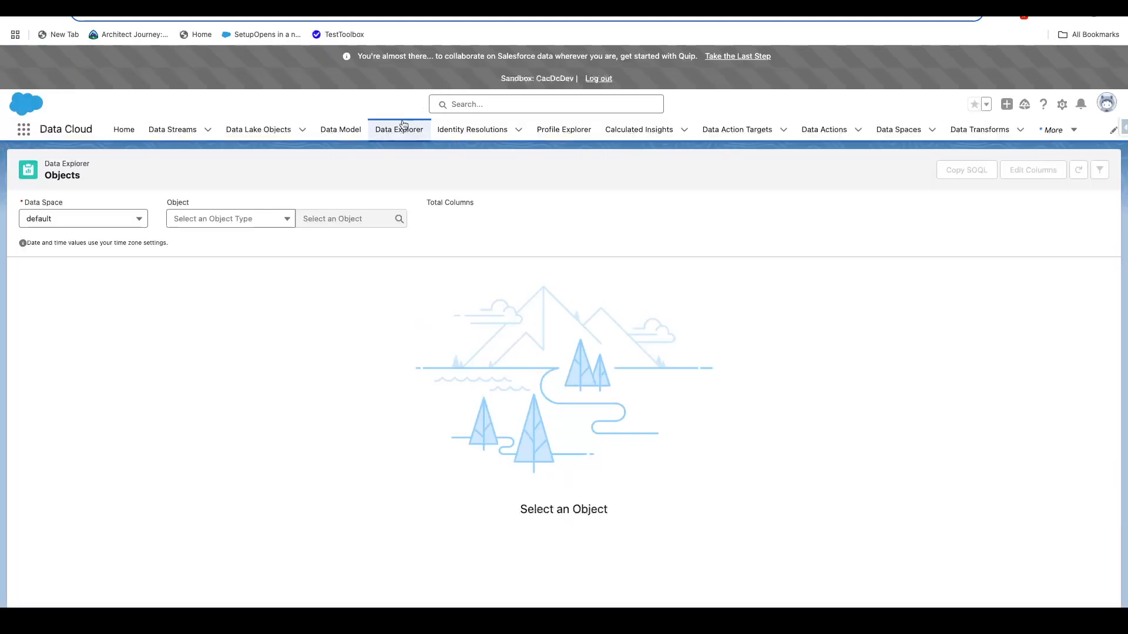
Step: Display the PR_STA_Runway data lake object in Data Explorer and examine its error columns
left_click(223, 219)
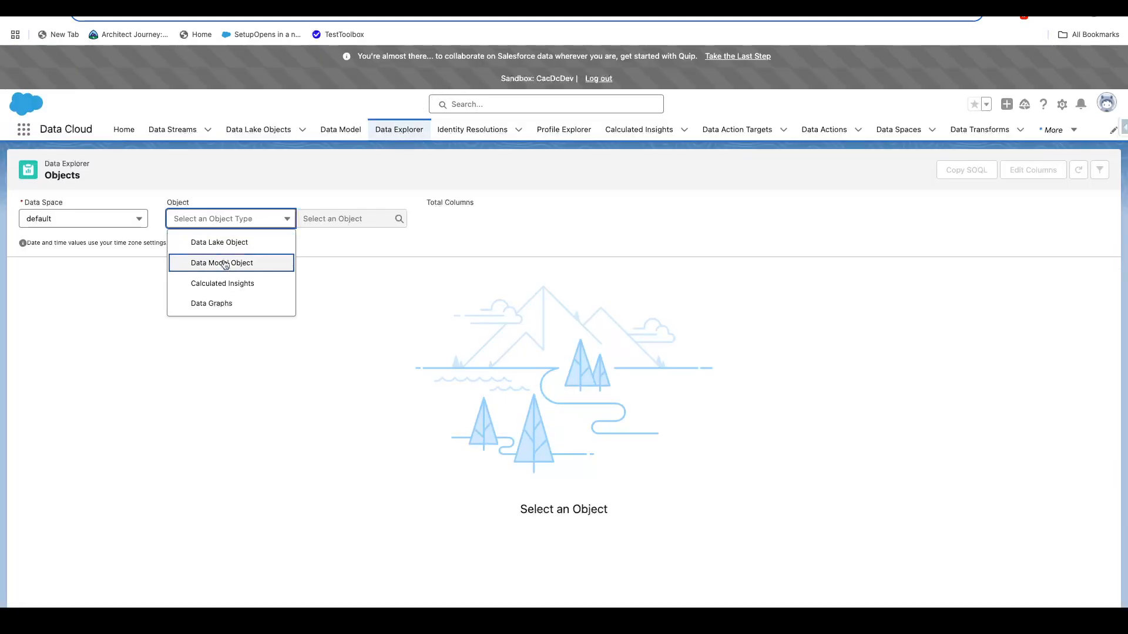
left_click(245, 243)
left_click(335, 218)
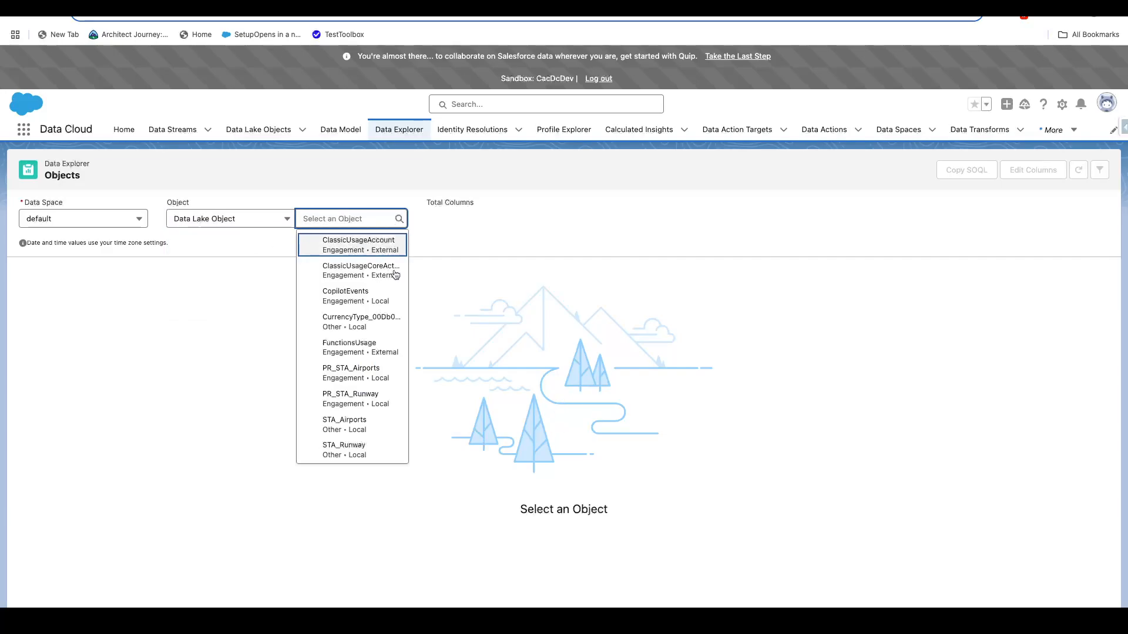
left_click(379, 399)
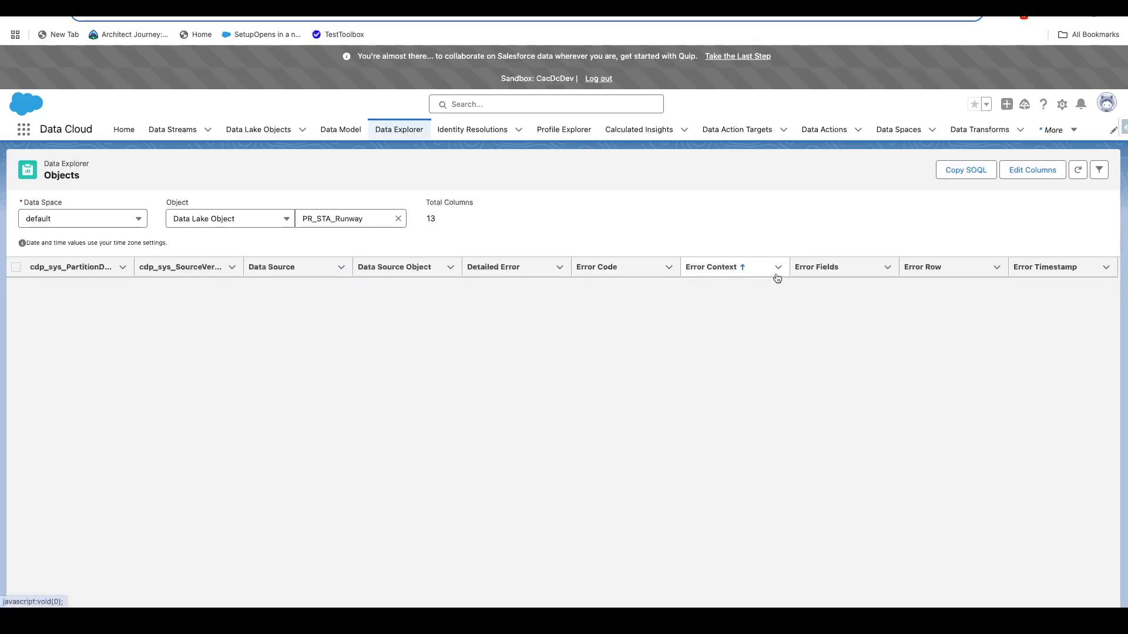
left_click(822, 269)
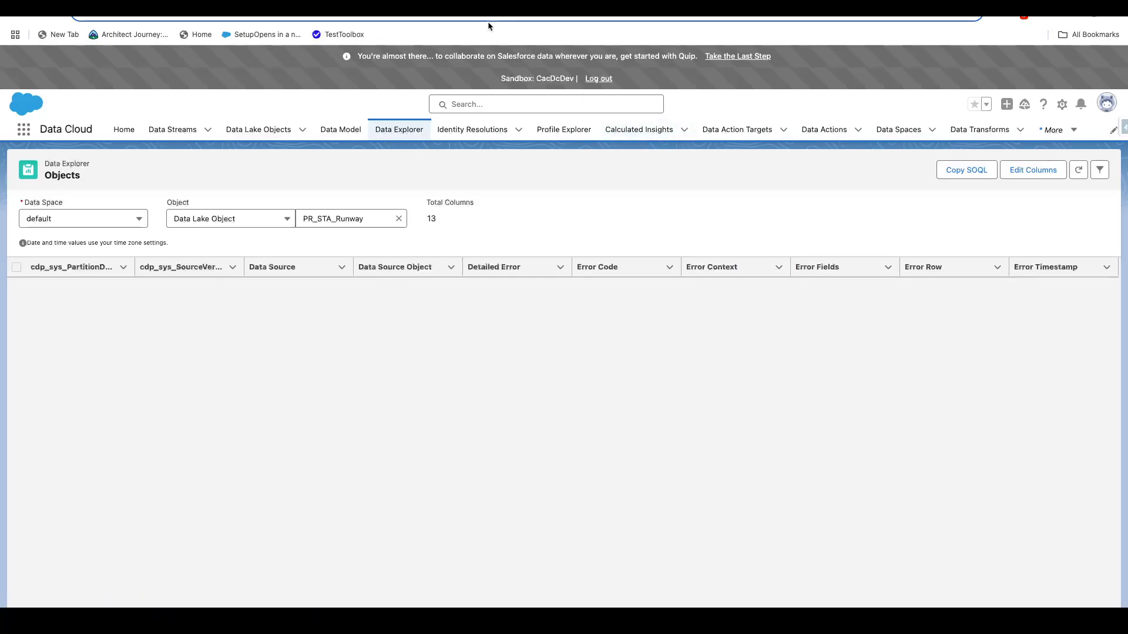
Step: Return to the STA_Runway data stream, check the actions available for the airport_ident field, and review the remaining fields
key("ctrl+shift+Tab")
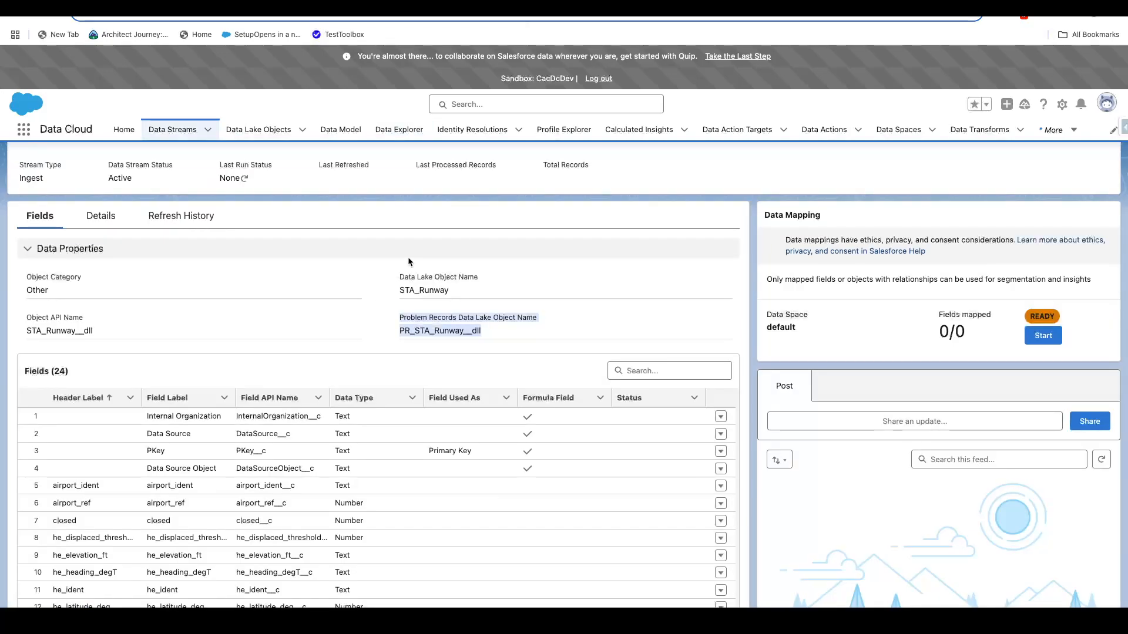
left_click(456, 324)
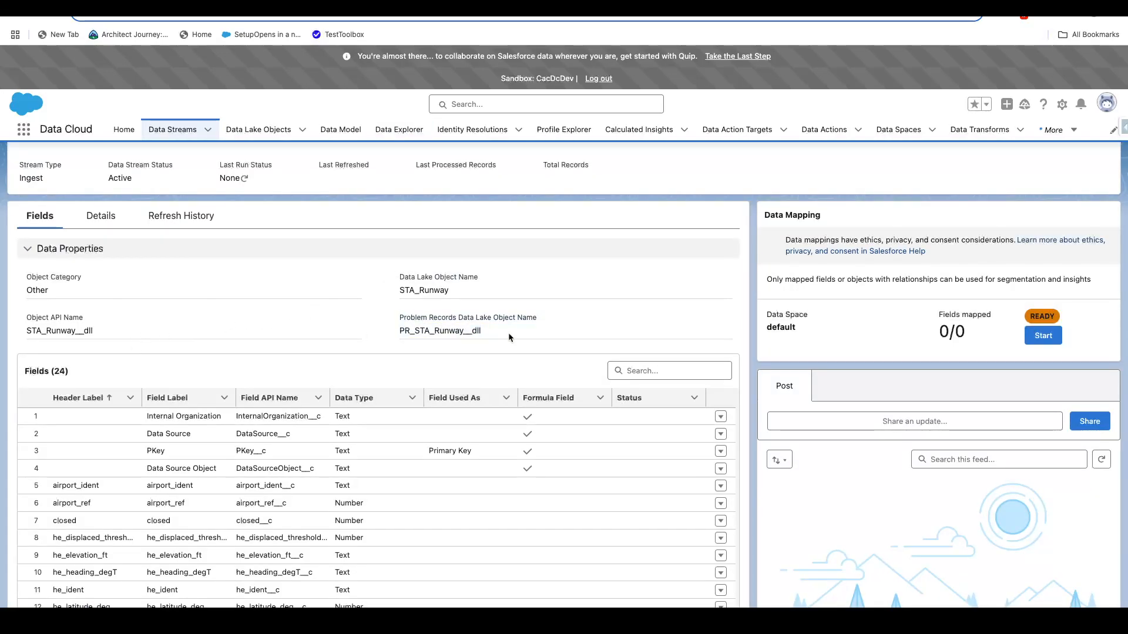
scroll(506, 329, "down", 2)
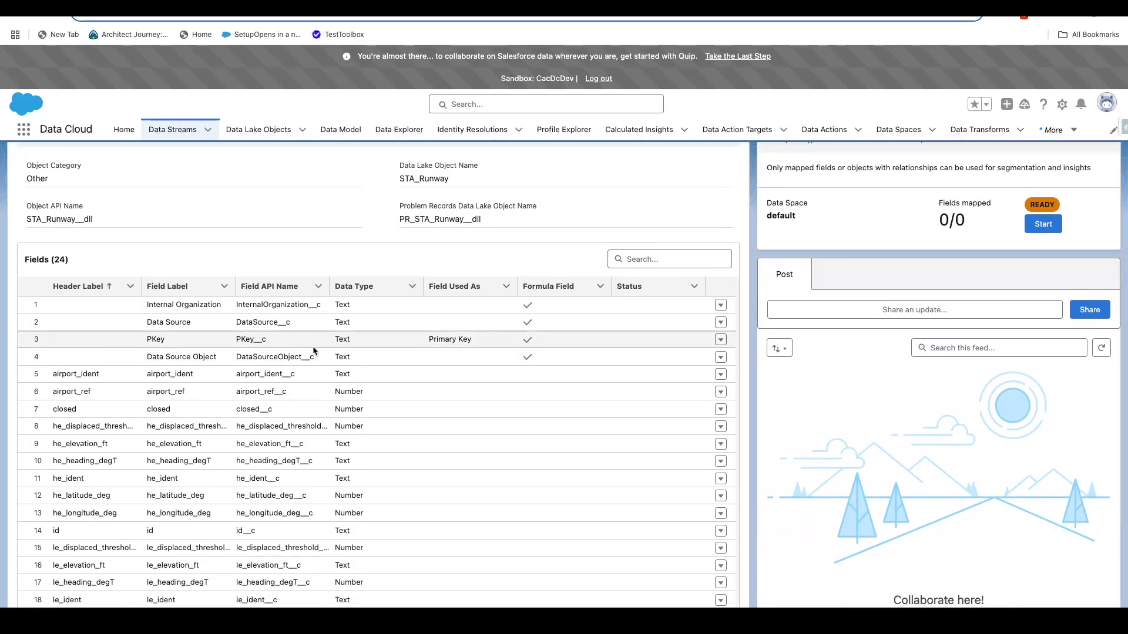
scroll(315, 347, "down", 3)
scroll(317, 350, "up", 3)
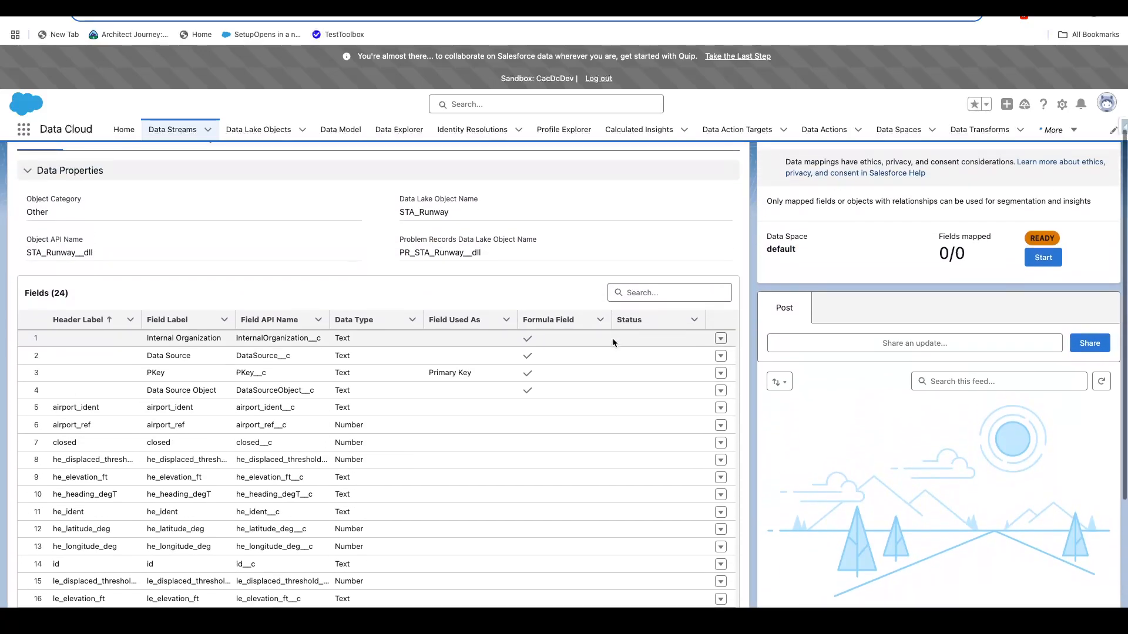
left_click(721, 418)
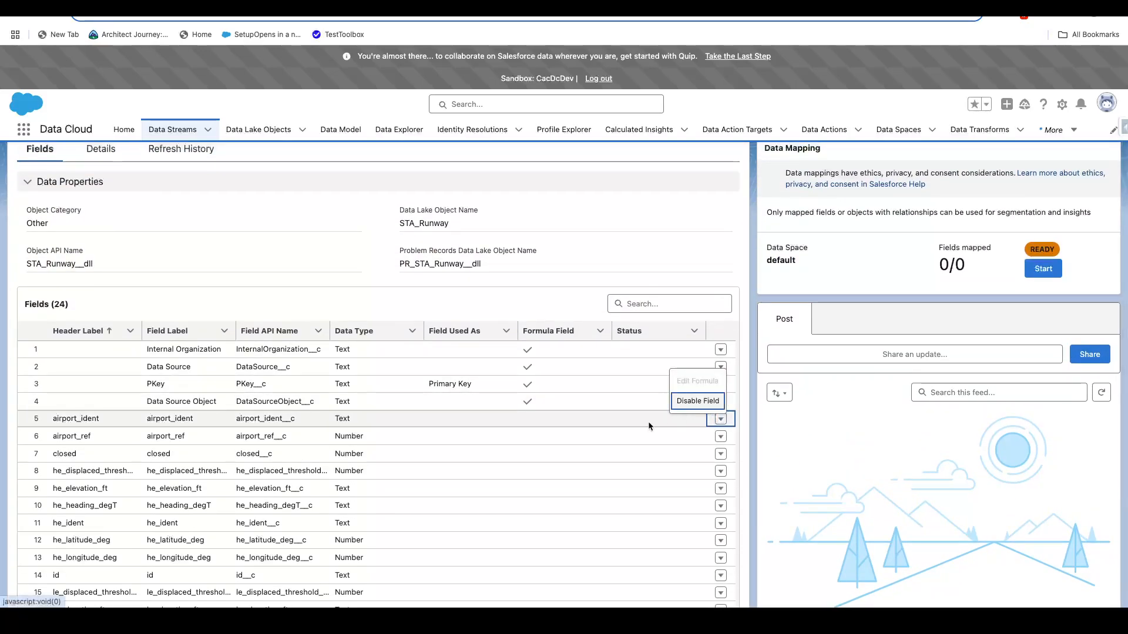
left_click(574, 465)
scroll(588, 458, "down", 2)
scroll(589, 458, "down", 2)
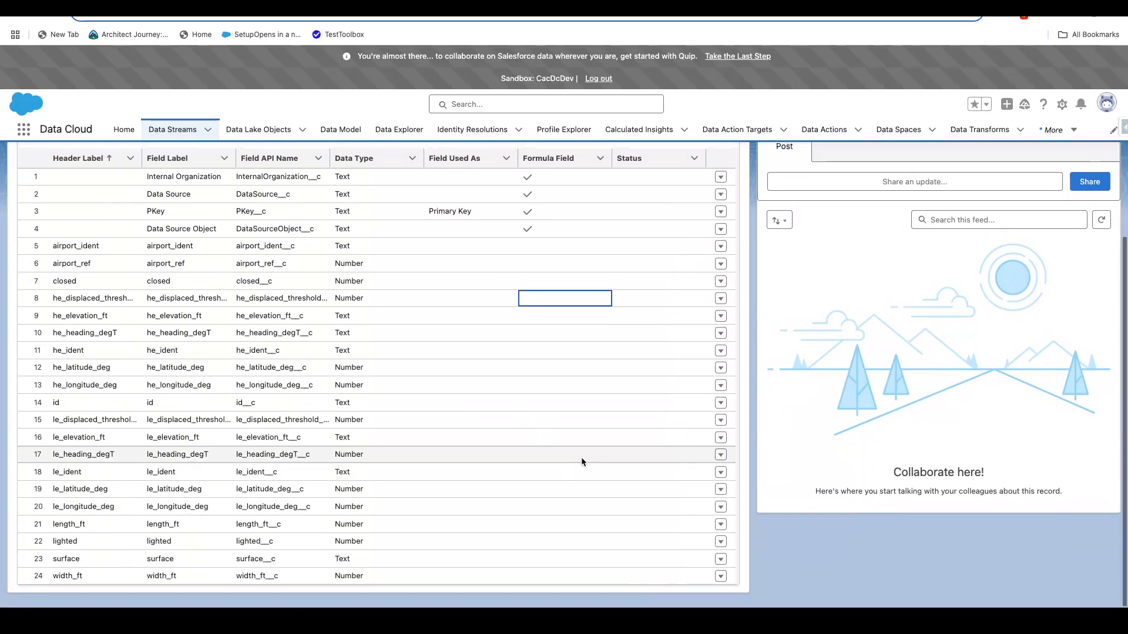
scroll(223, 317, "up", 3)
scroll(223, 320, "up", 3)
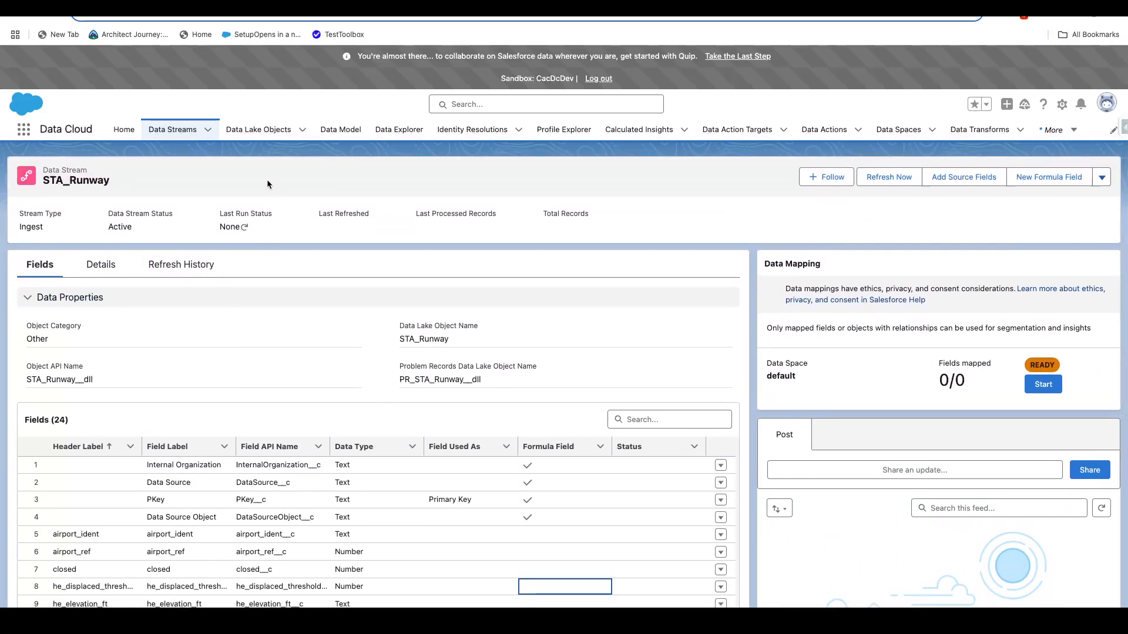
Step: Open the STA_Runway data lake object from the STA list view and examine its field definitions
left_click(242, 131)
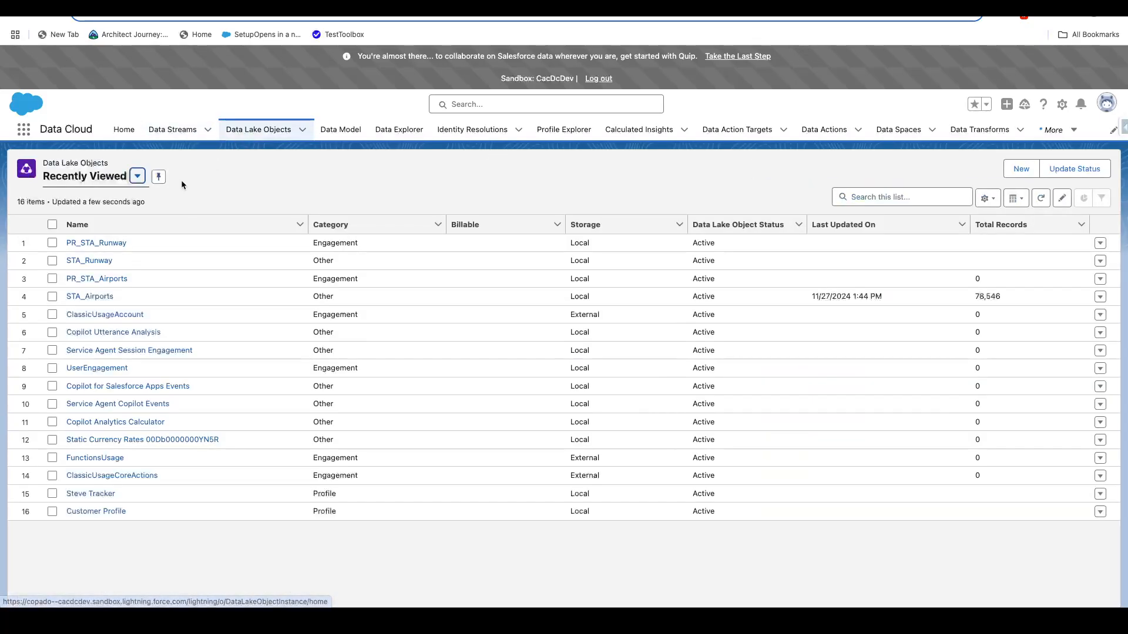
left_click(97, 177)
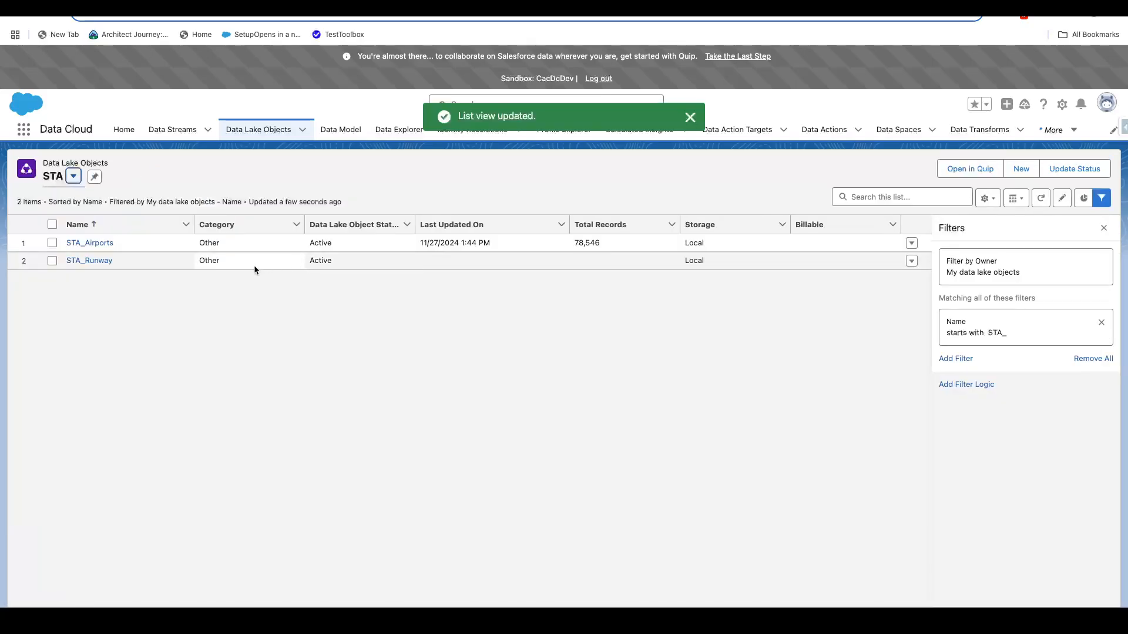
left_click(100, 261)
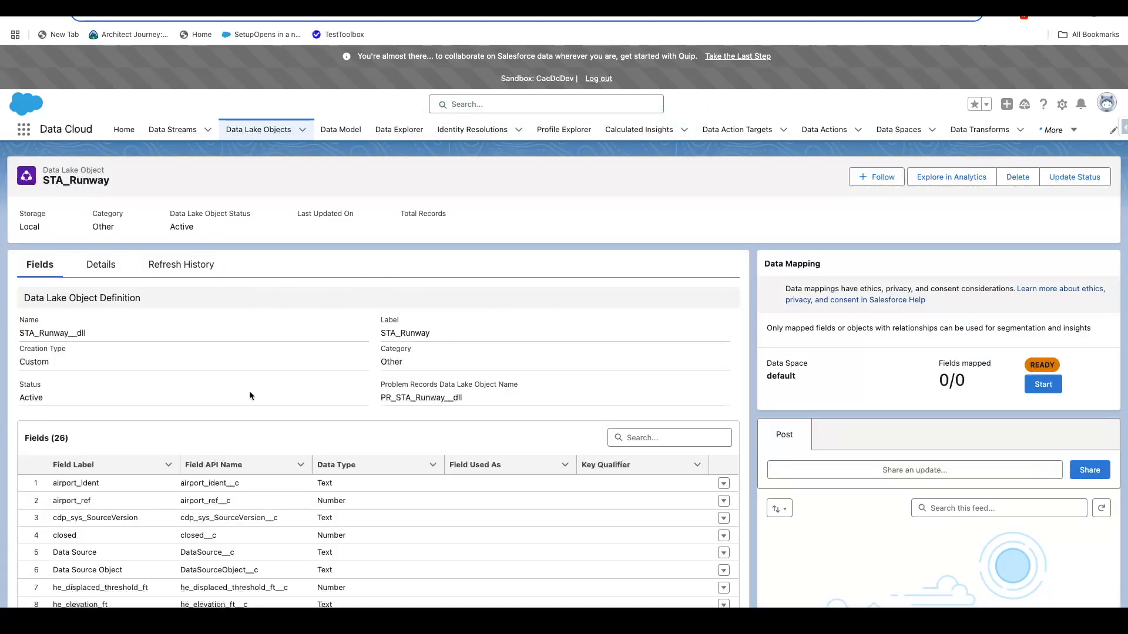
scroll(291, 341, "down", 5)
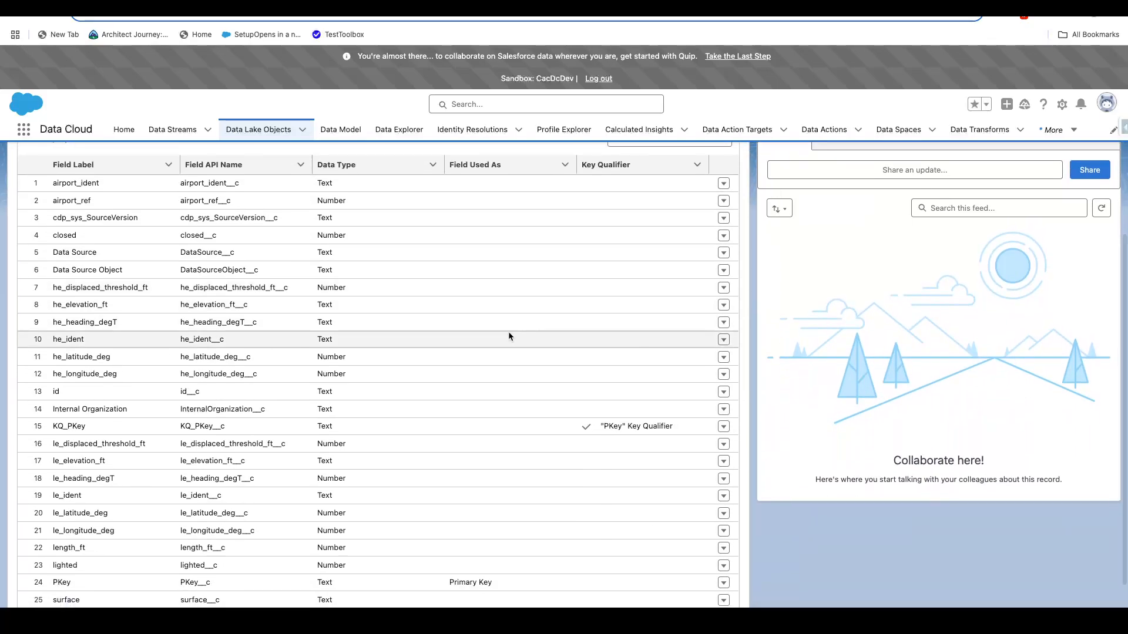
Step: Examine the STA_Runway data lake object's definition and field list, including data types, the primary key and the key qualifier
scroll(364, 311, "up", 1)
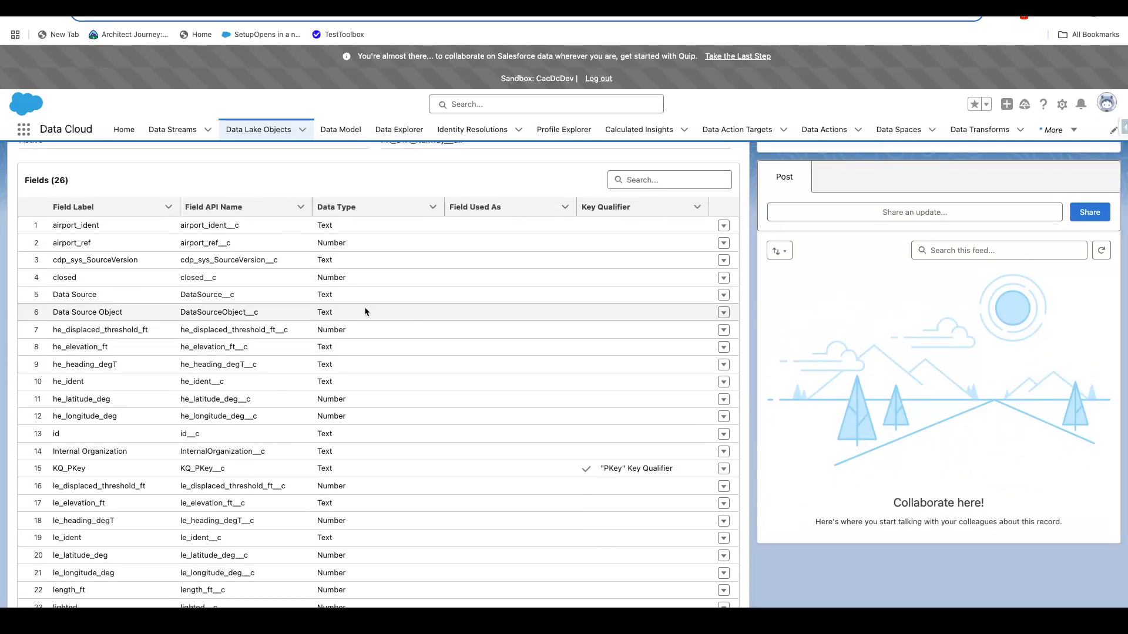
scroll(473, 350, "up", 3)
scroll(474, 350, "down", 2)
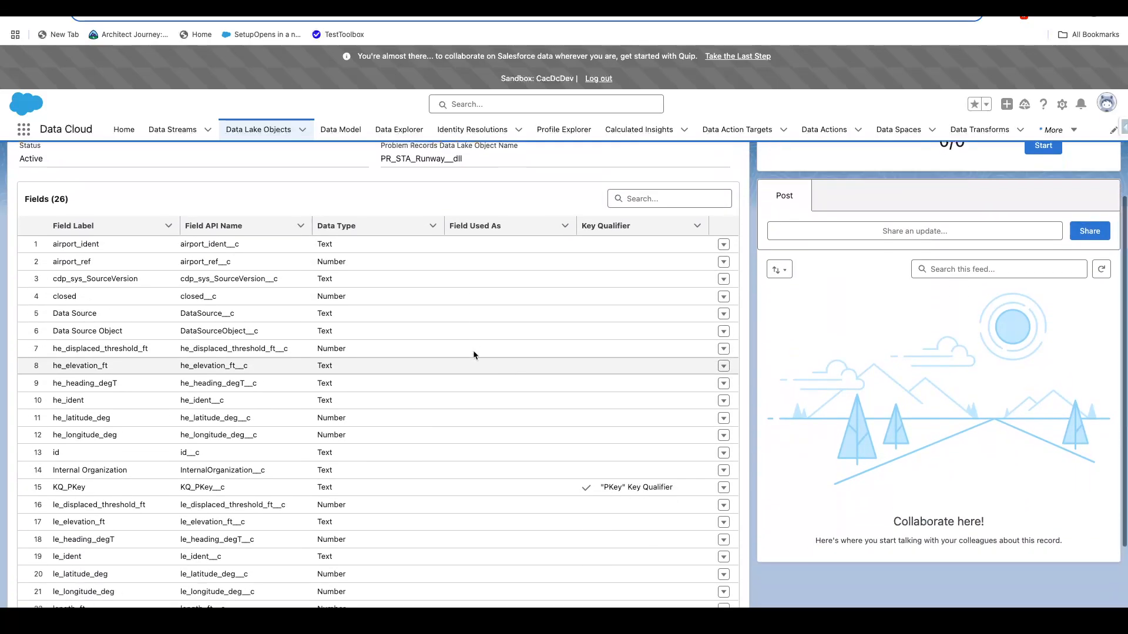
scroll(473, 355, "down", 2)
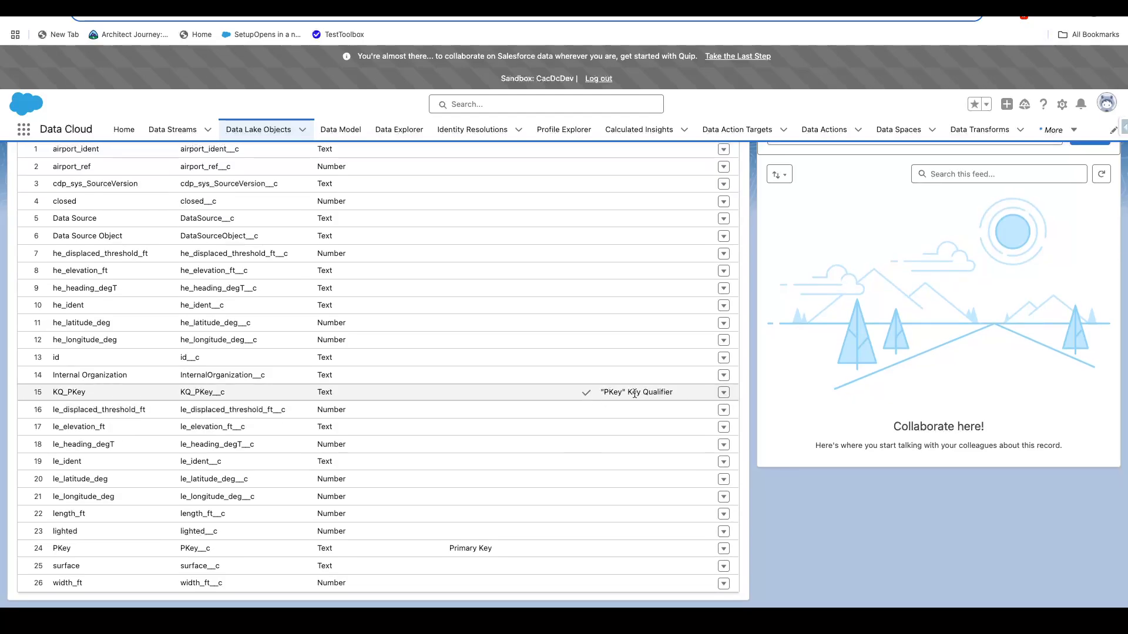
scroll(300, 393, "down", 1)
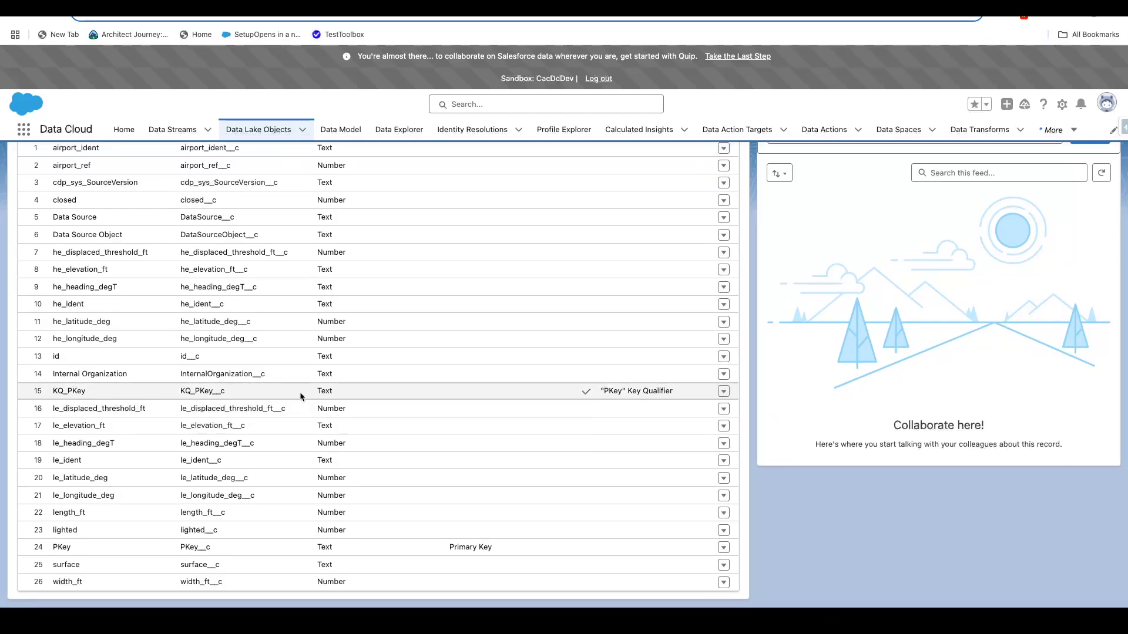
scroll(473, 382, "up", 5)
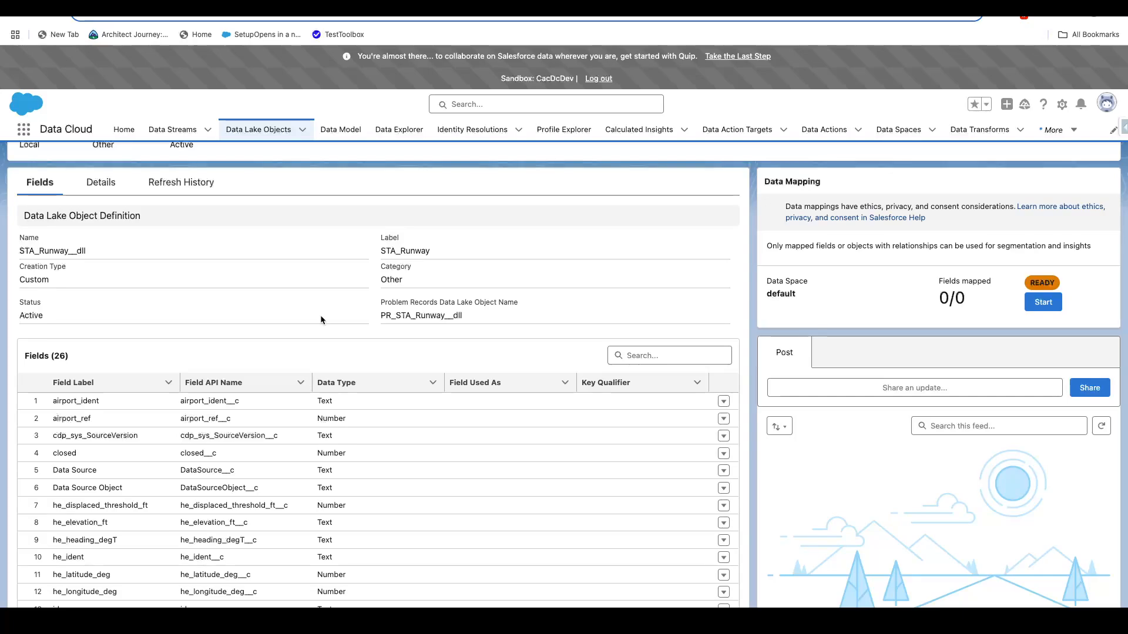
scroll(312, 308, "down", 1)
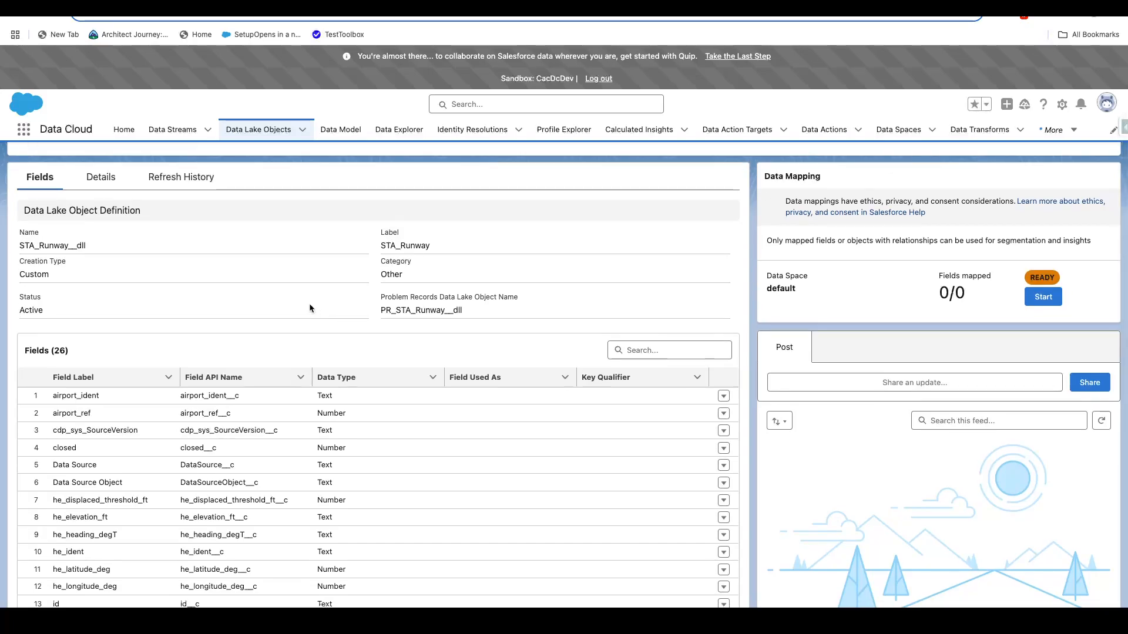
scroll(324, 292, "up", 3)
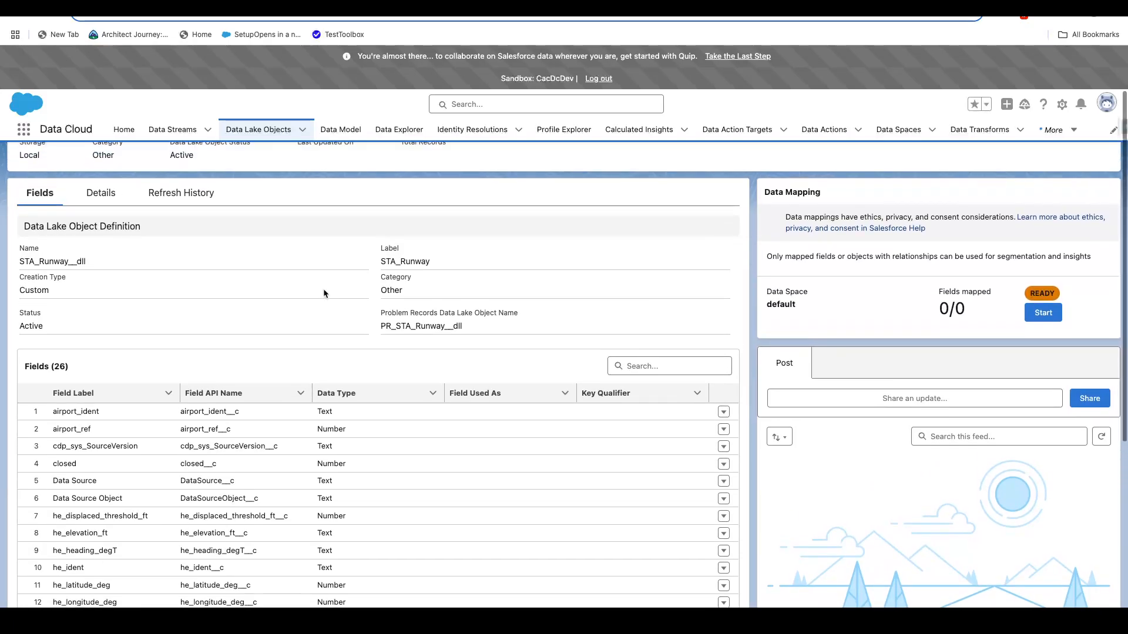
scroll(437, 300, "down", 5)
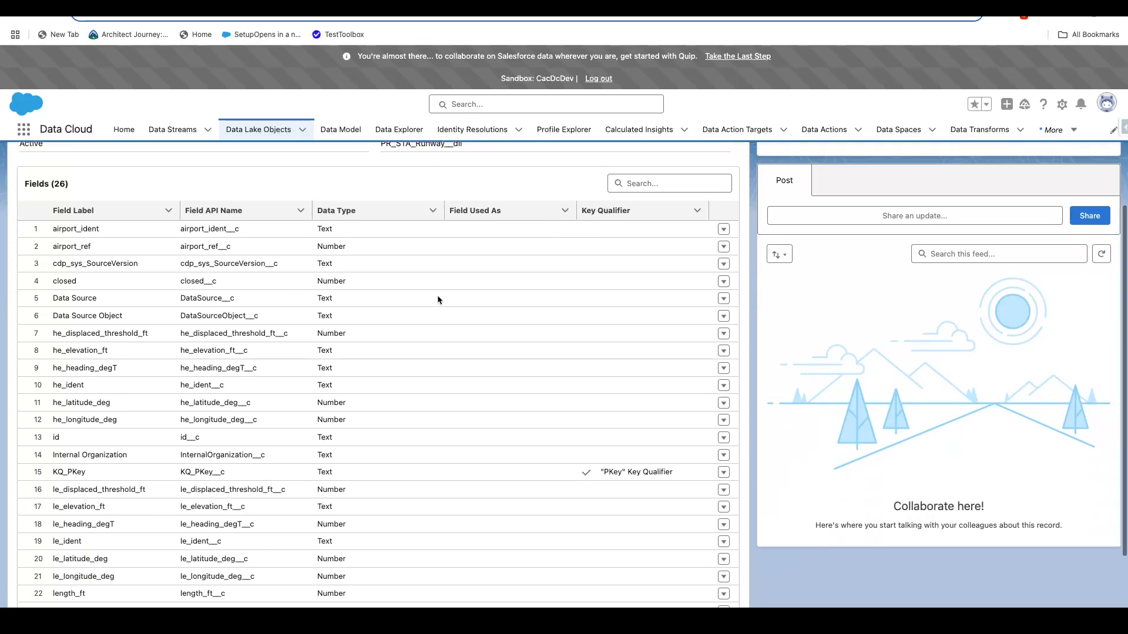
scroll(437, 300, "down", 3)
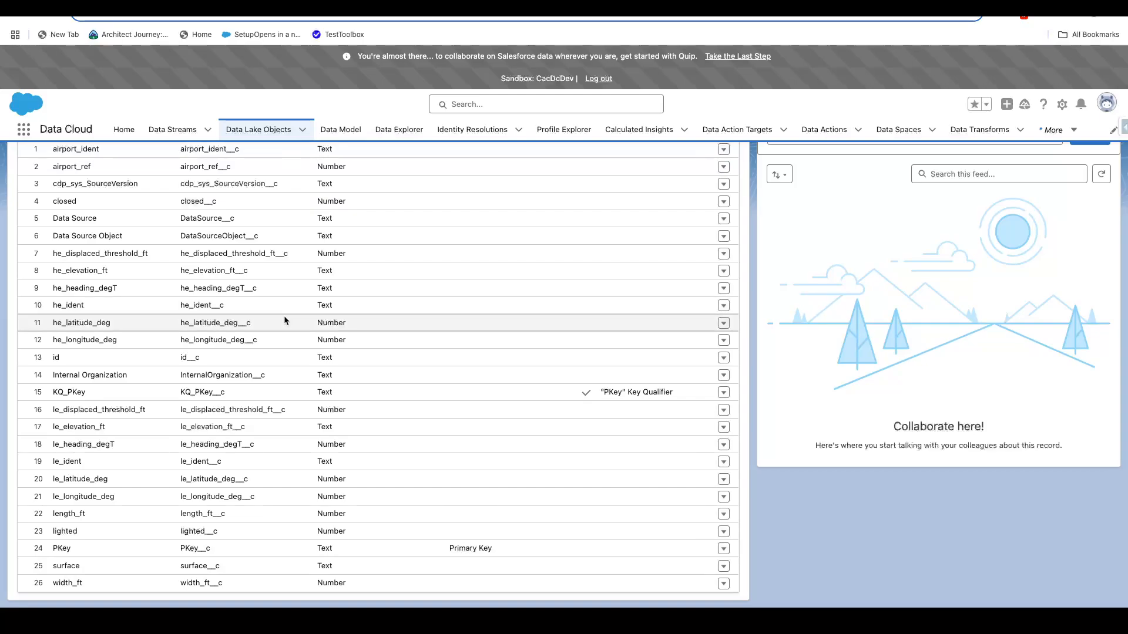
scroll(282, 344, "up", 5)
scroll(350, 340, "up", 1)
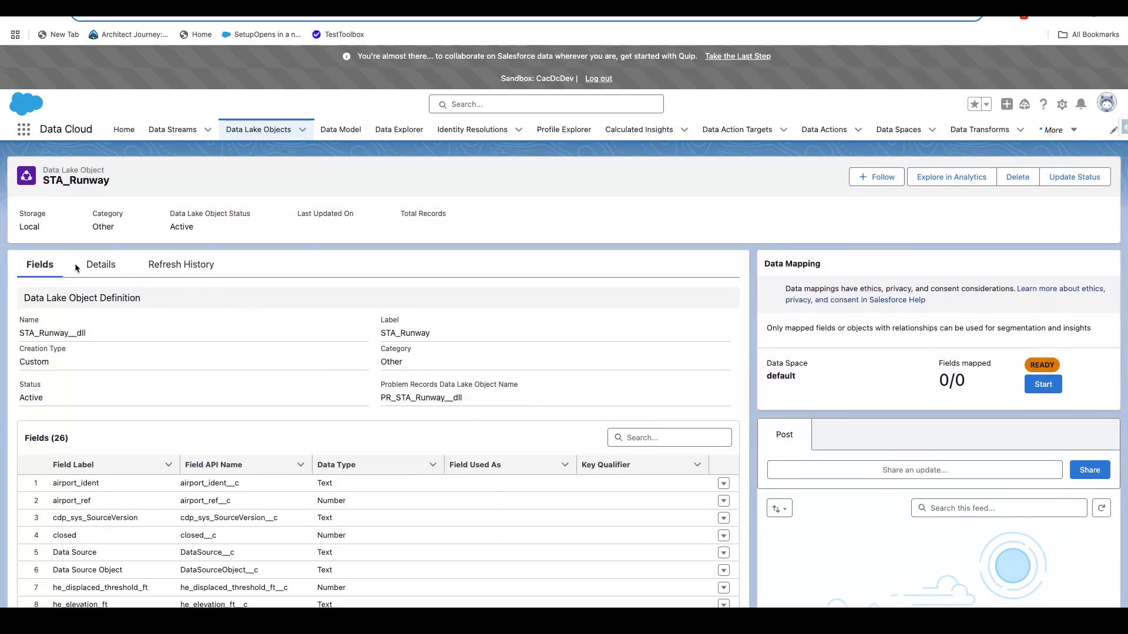
Step: Review the details and refresh history of the STA_Runway data lake object, and return to its field definitions
left_click(97, 266)
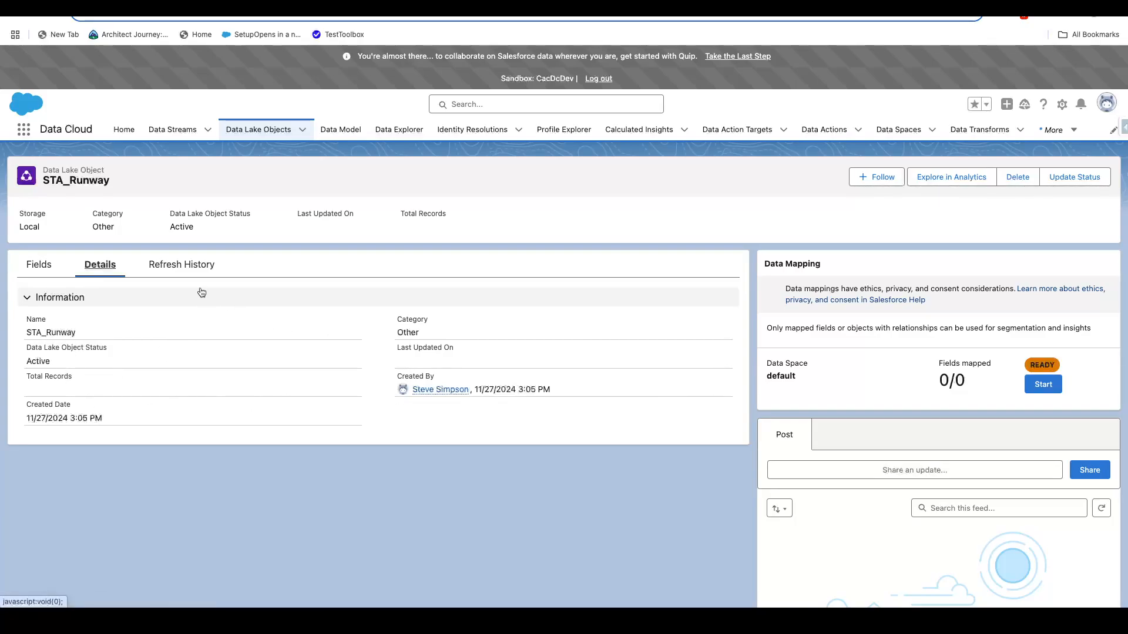
left_click(178, 268)
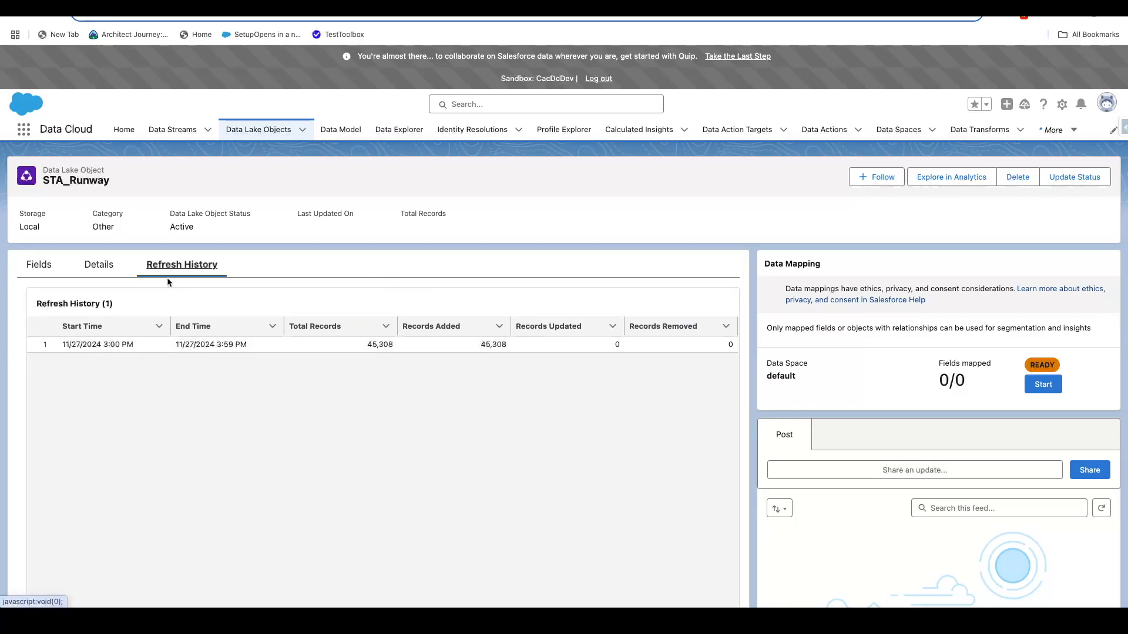
left_click(48, 271)
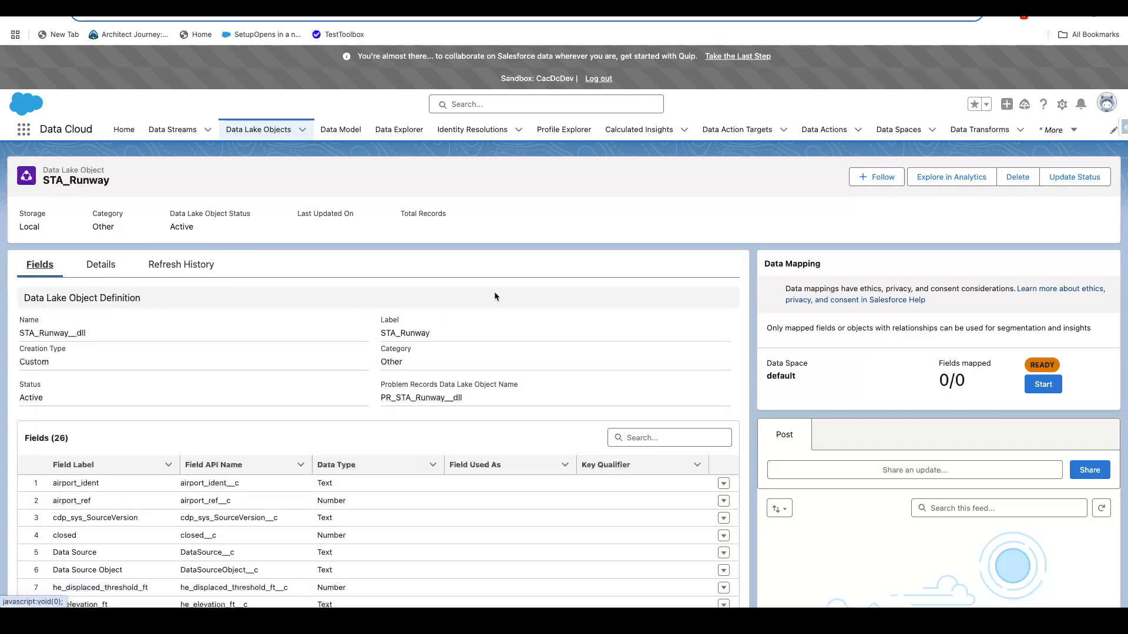
scroll(494, 291, "down", 1)
scroll(519, 220, "up", 1)
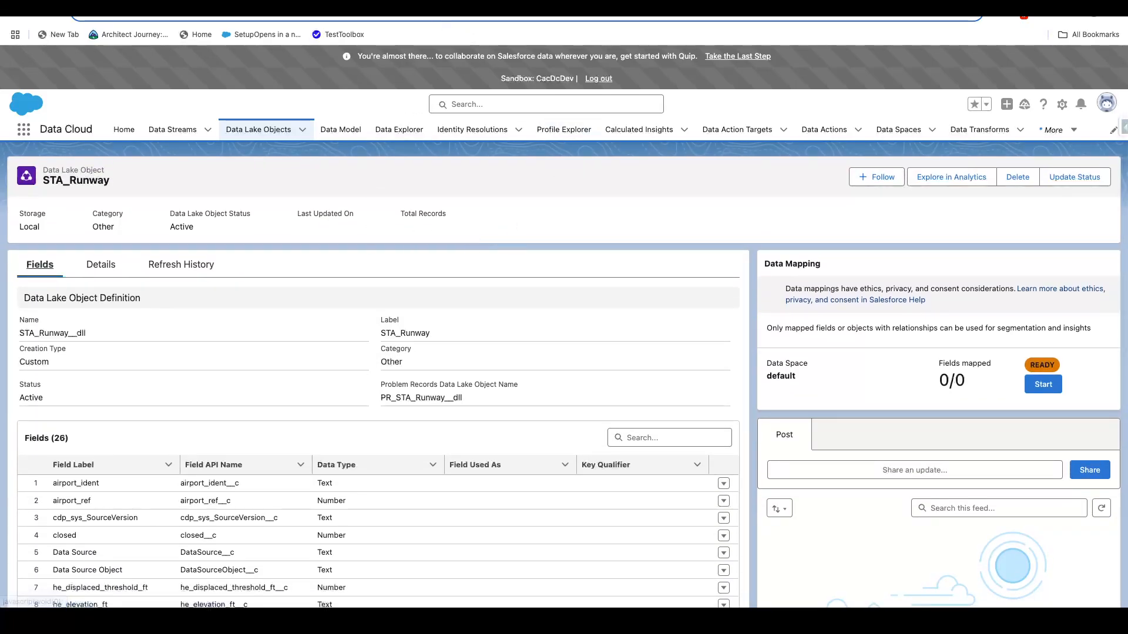
Step: Revisit the STA_Runway data stream, and display the STA_Runway data lake object in Data Explorer in place of PR_STA_Runway
left_click(179, 130)
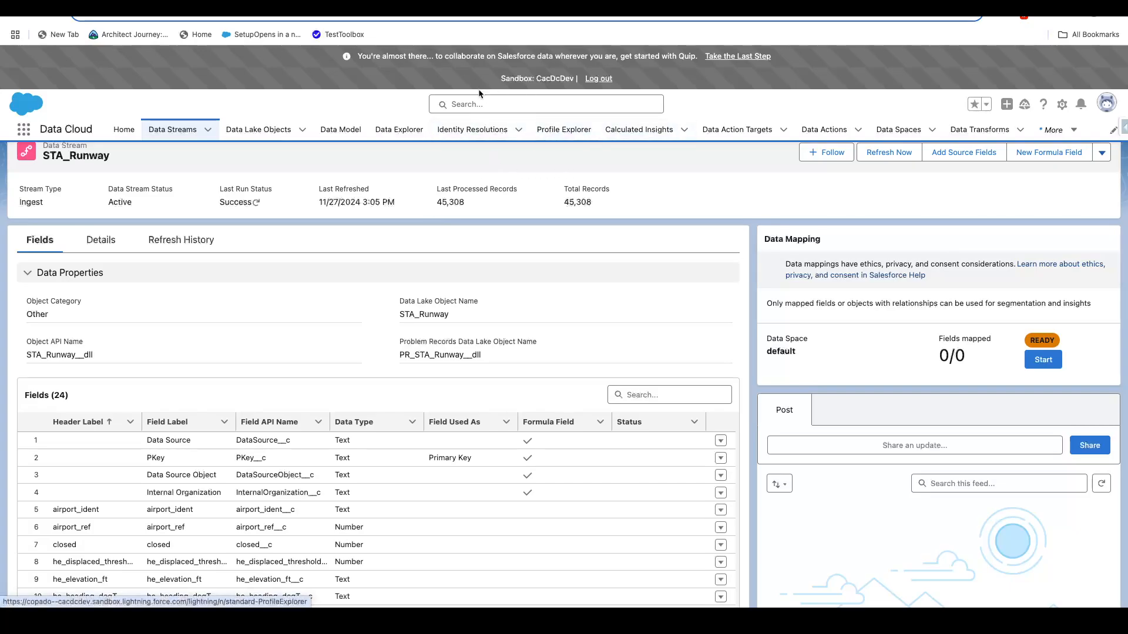
left_click(373, 117)
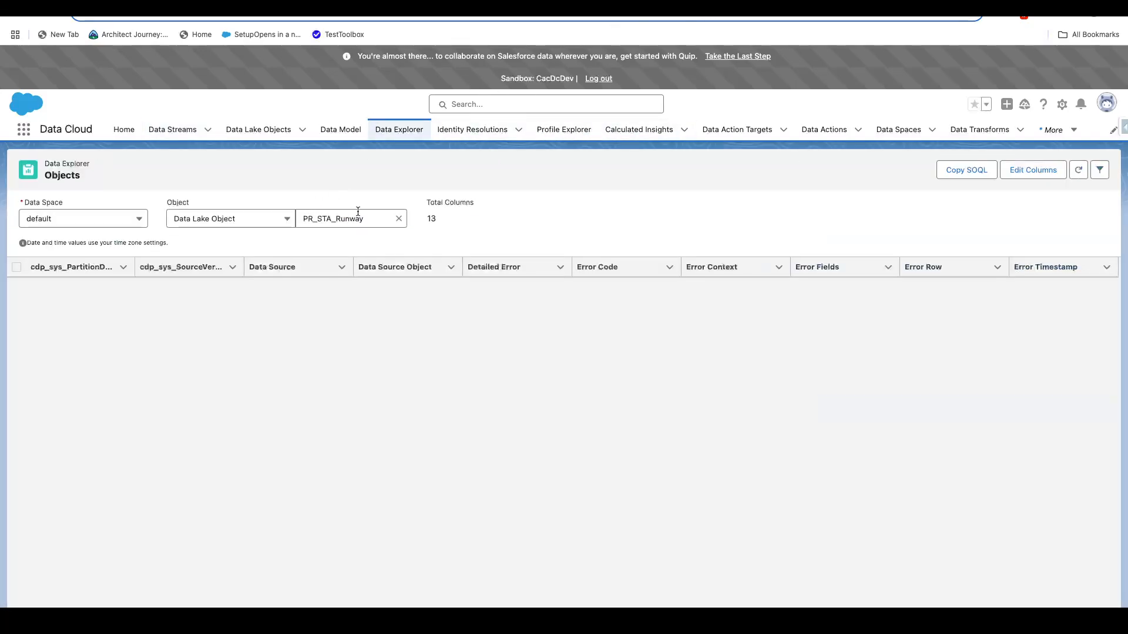
left_click(398, 218)
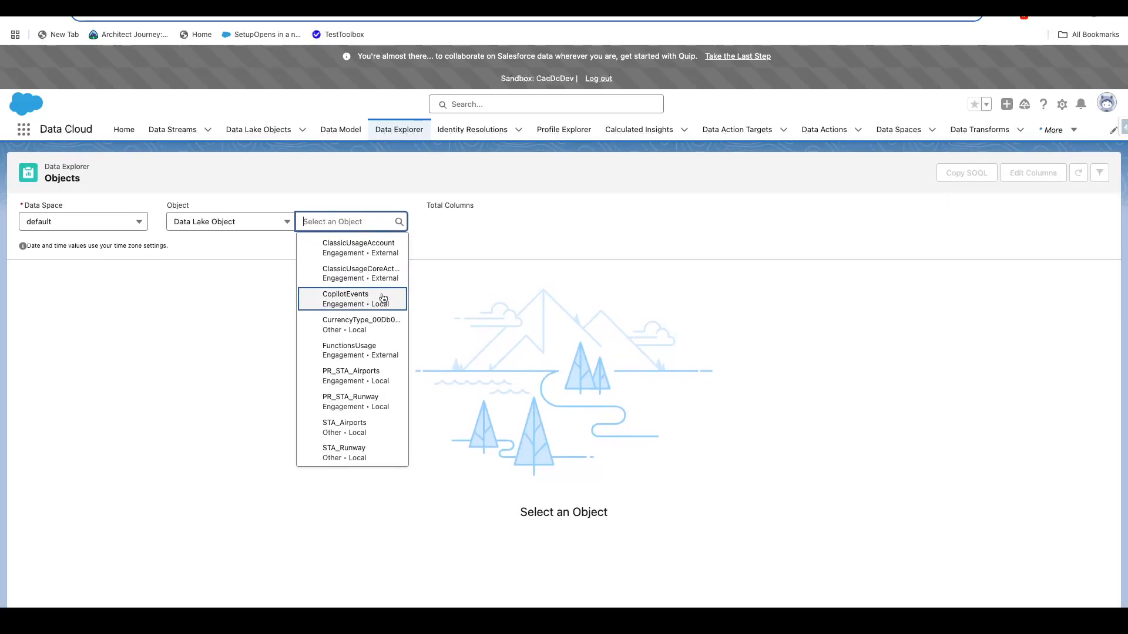
scroll(385, 329, "down", 3)
left_click(382, 386)
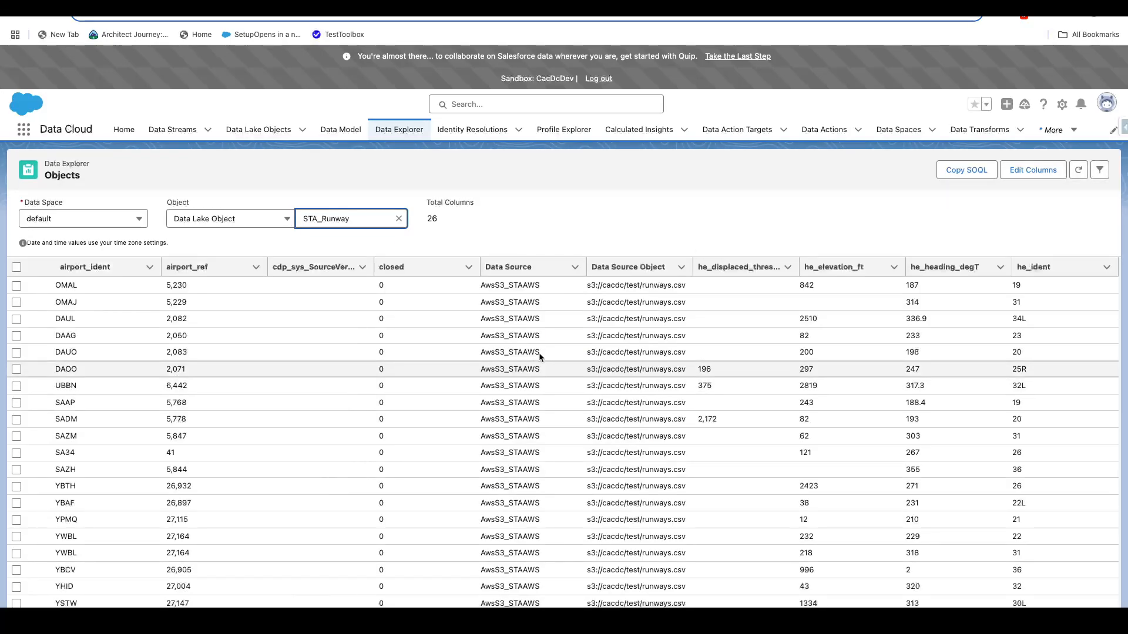
Step: Browse the STA_Runway records in Data Explorer to check the runway data ingested from the S3 file
scroll(475, 402, "down", 20)
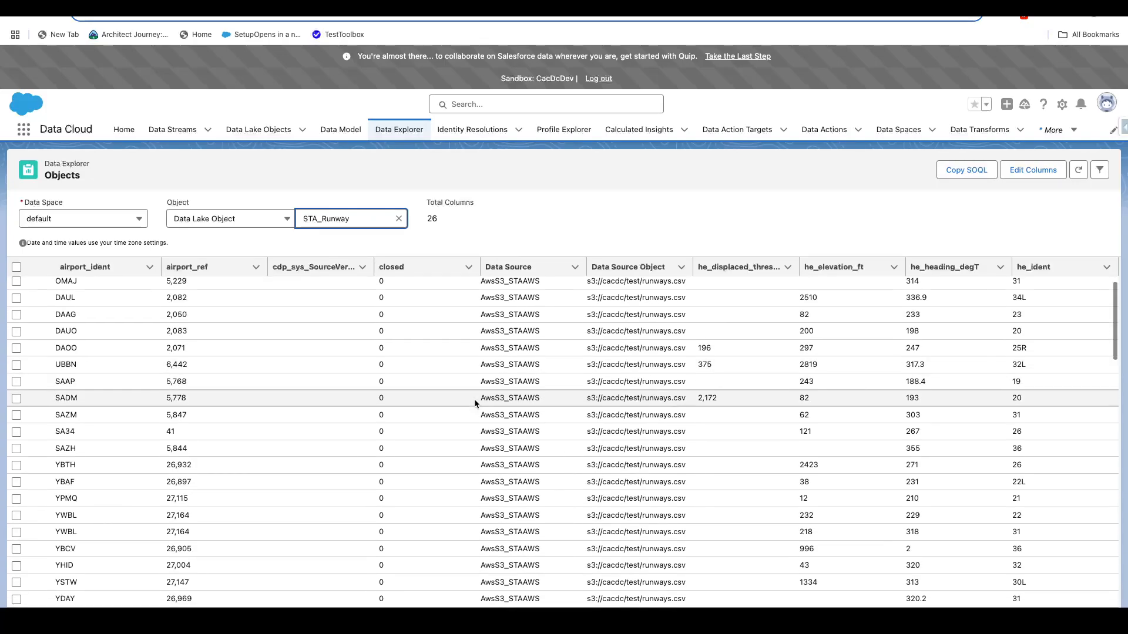
scroll(474, 399, "down", 15)
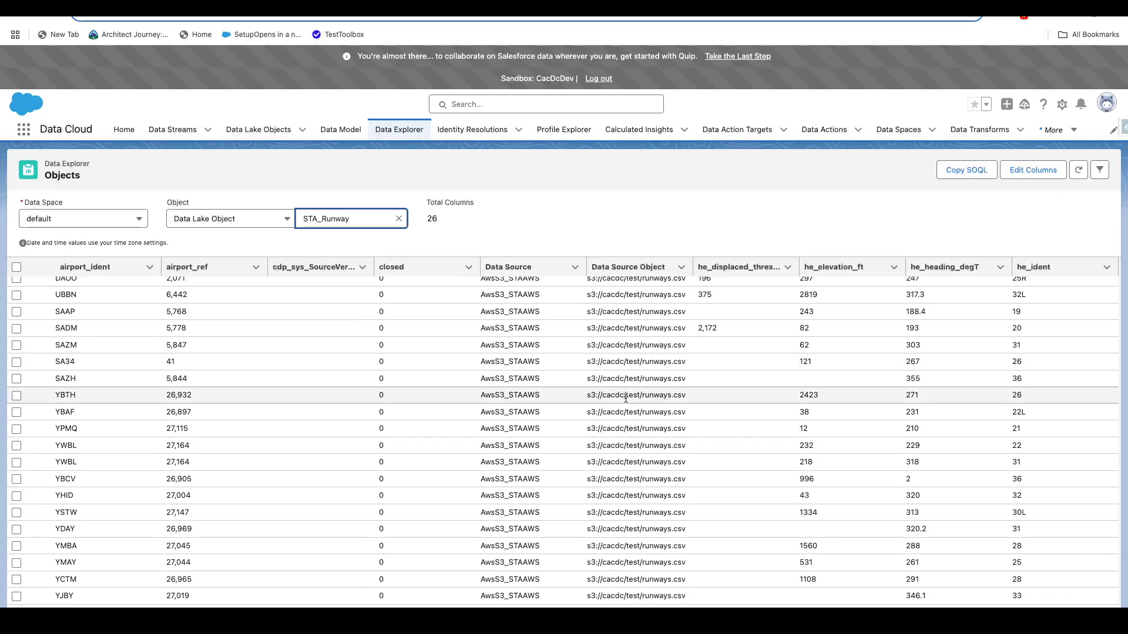
scroll(652, 357, "down", 1)
scroll(651, 364, "up", 3)
scroll(651, 365, "down", 15)
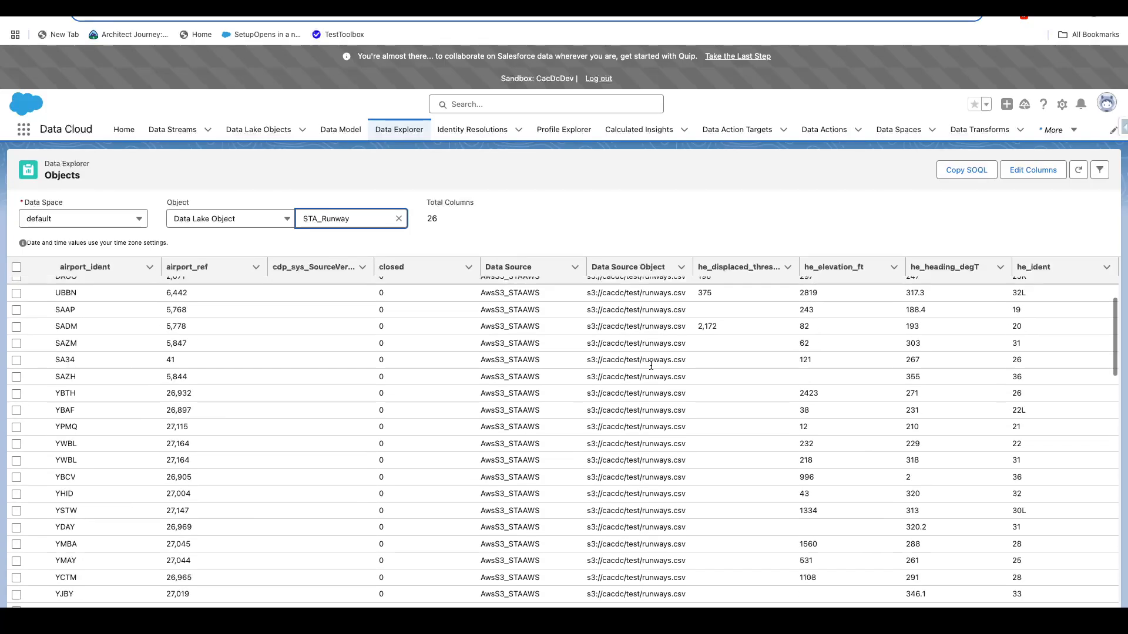
scroll(869, 353, "down", 6)
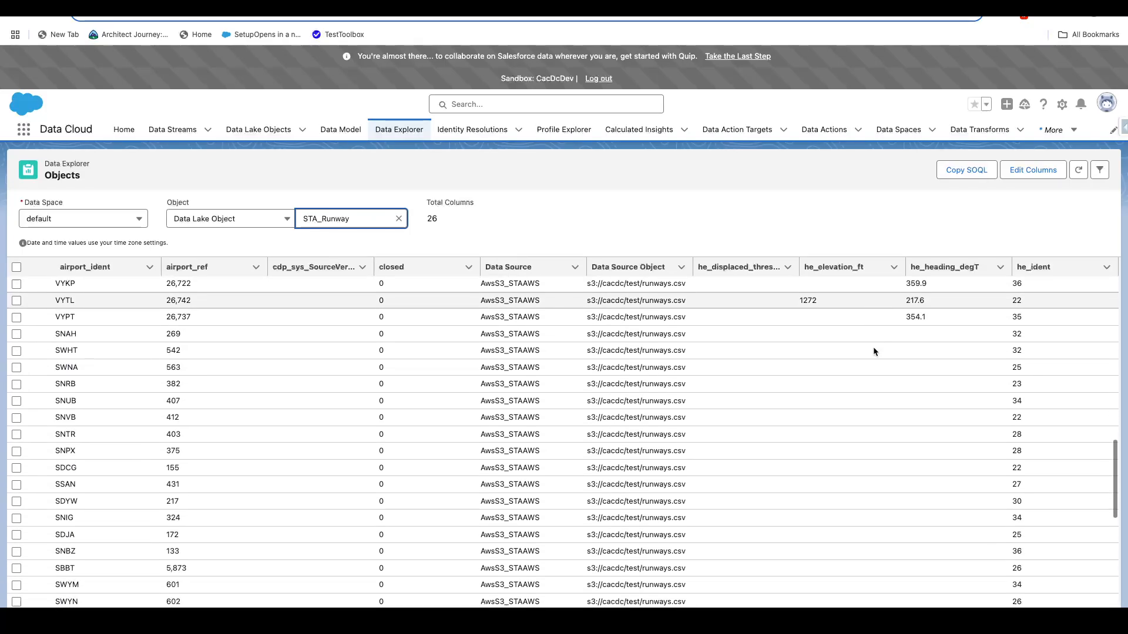
scroll(865, 360, "up", 3)
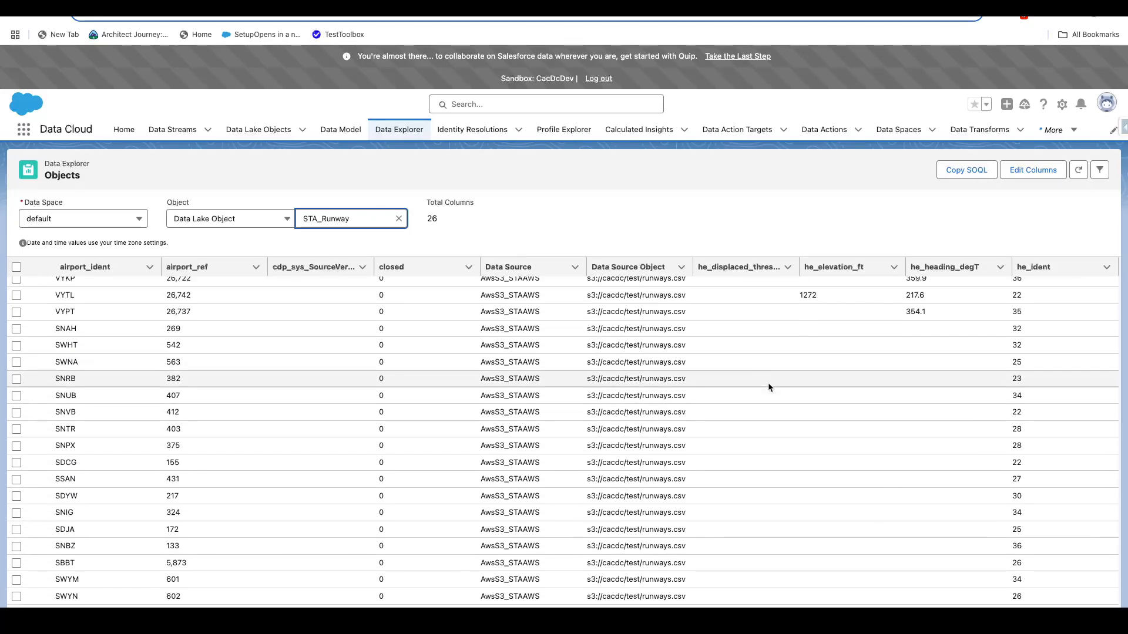